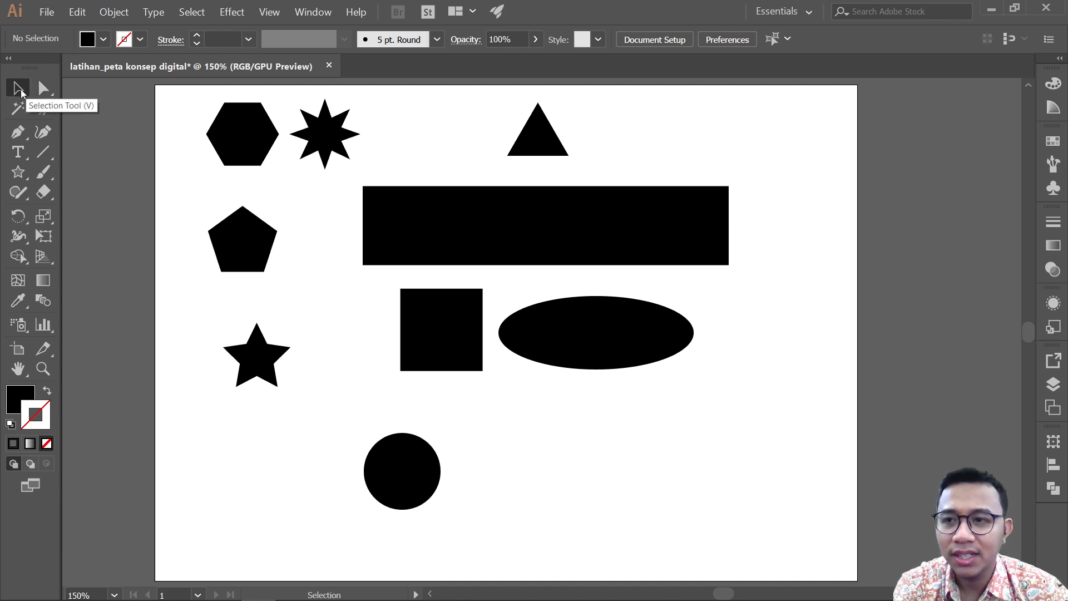
pyautogui.click(44, 88)
pyautogui.click(18, 88)
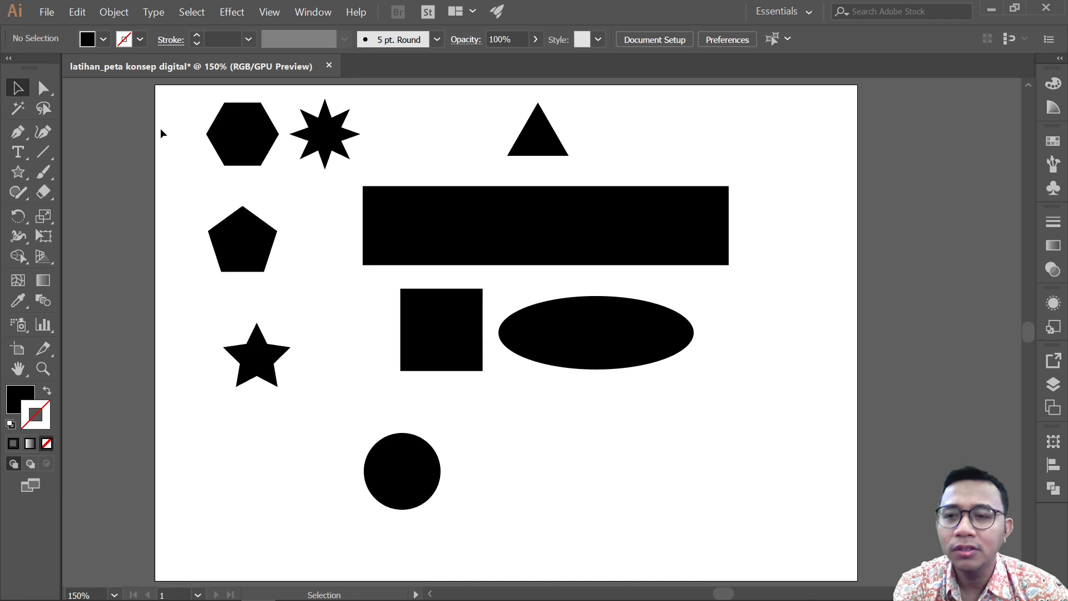
pyautogui.press('a')
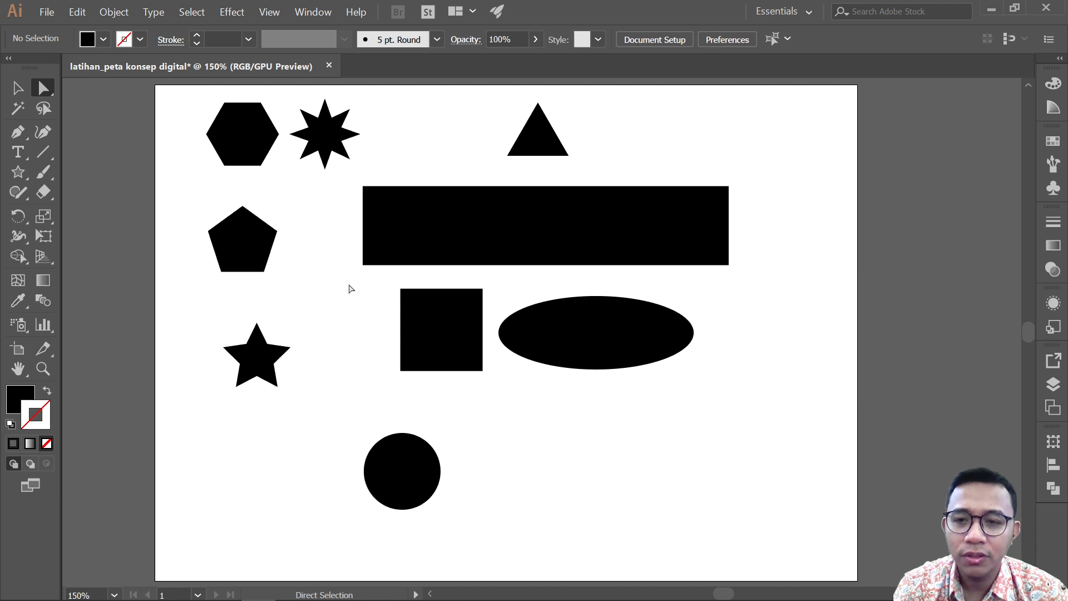
pyautogui.press('v')
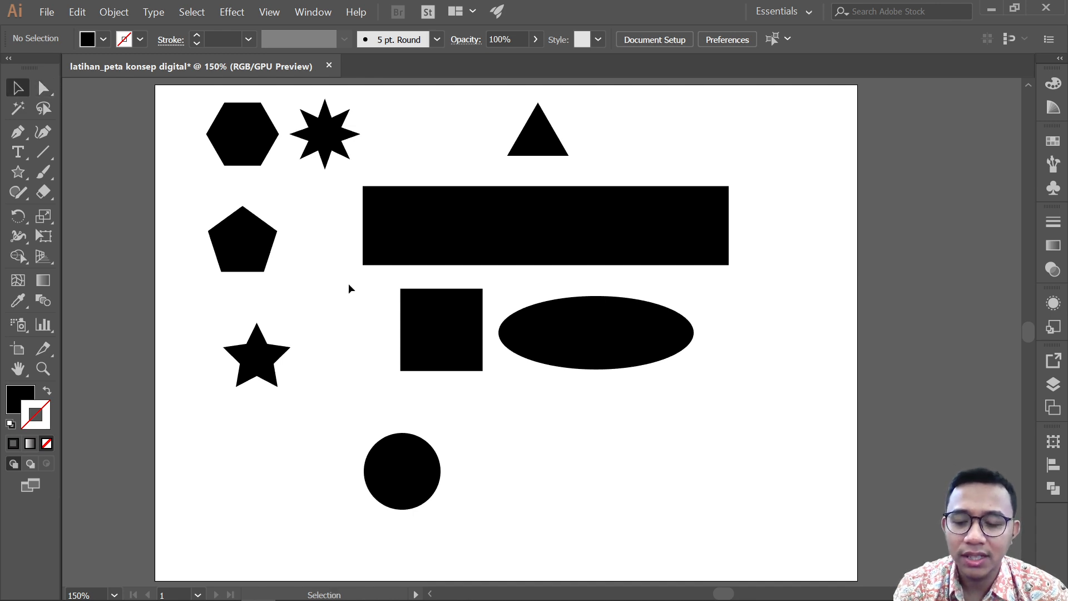
pyautogui.press('a')
pyautogui.press('v')
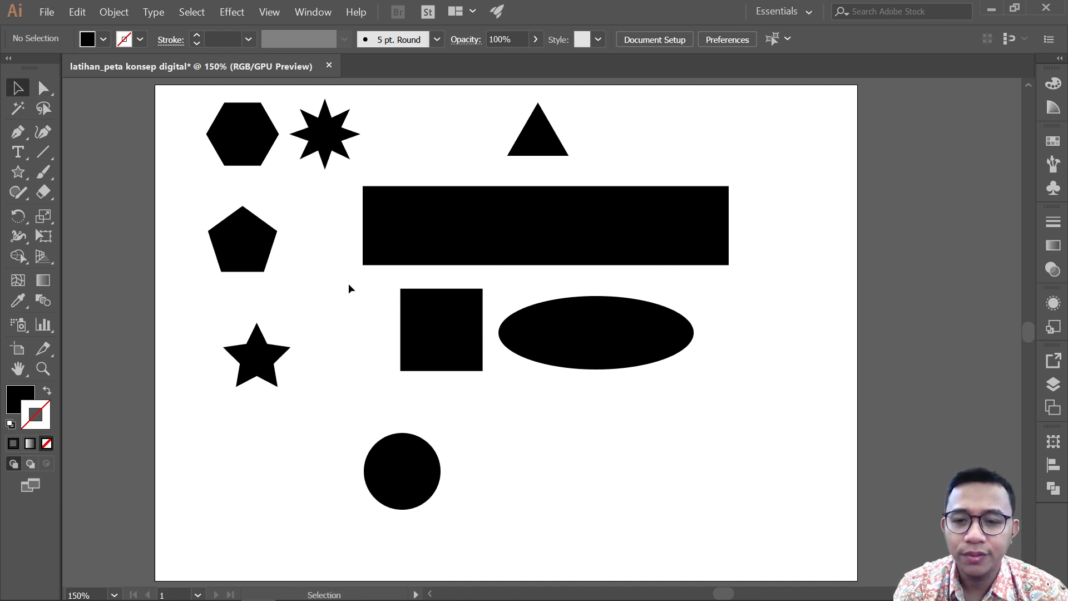
# Select the black square below the long rectangle with Direct Selection and check its upper-right and lower-right corner anchors individually.
pyautogui.press('a')
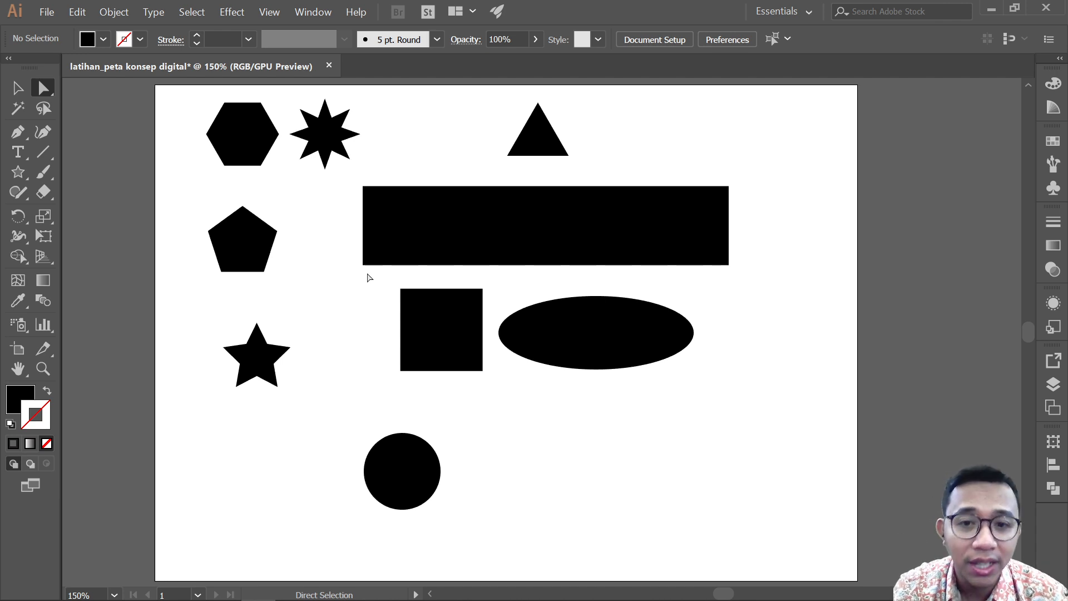
pyautogui.click(463, 312)
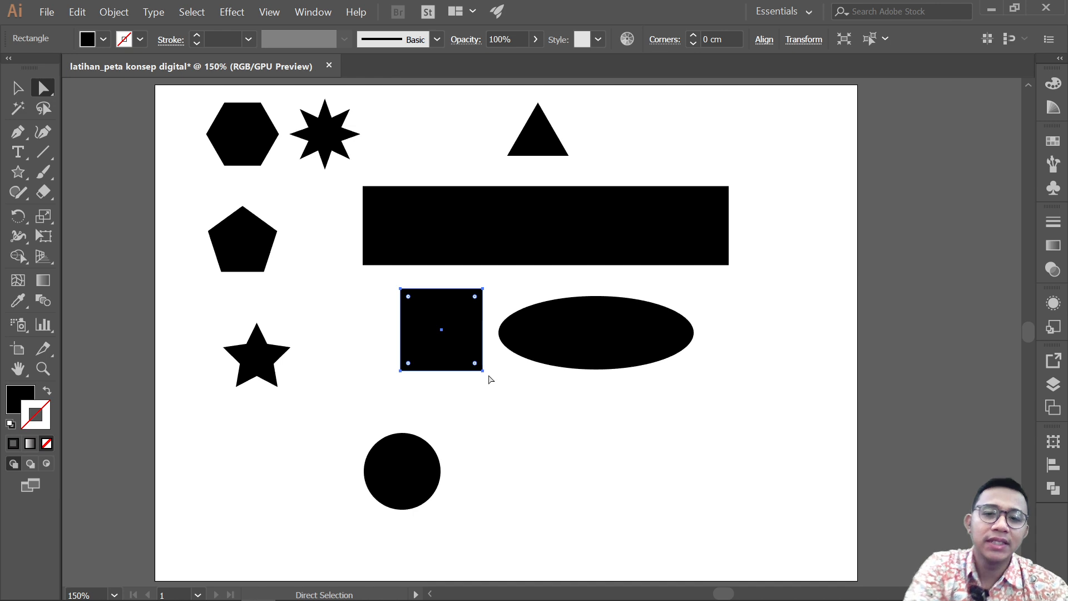
pyautogui.press('alt')
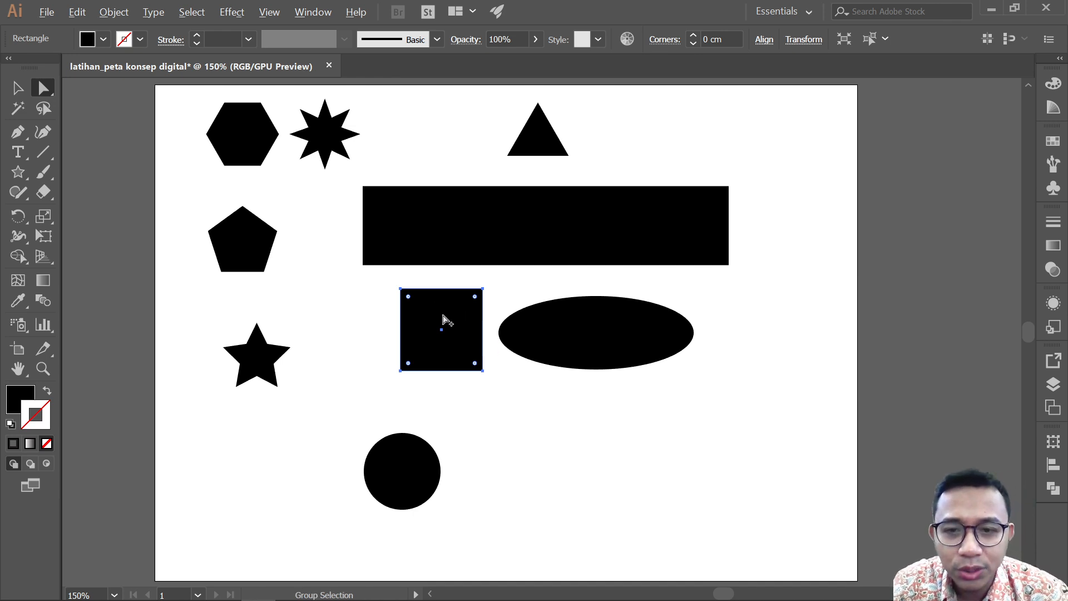
pyautogui.scroll(3, 448, 321)
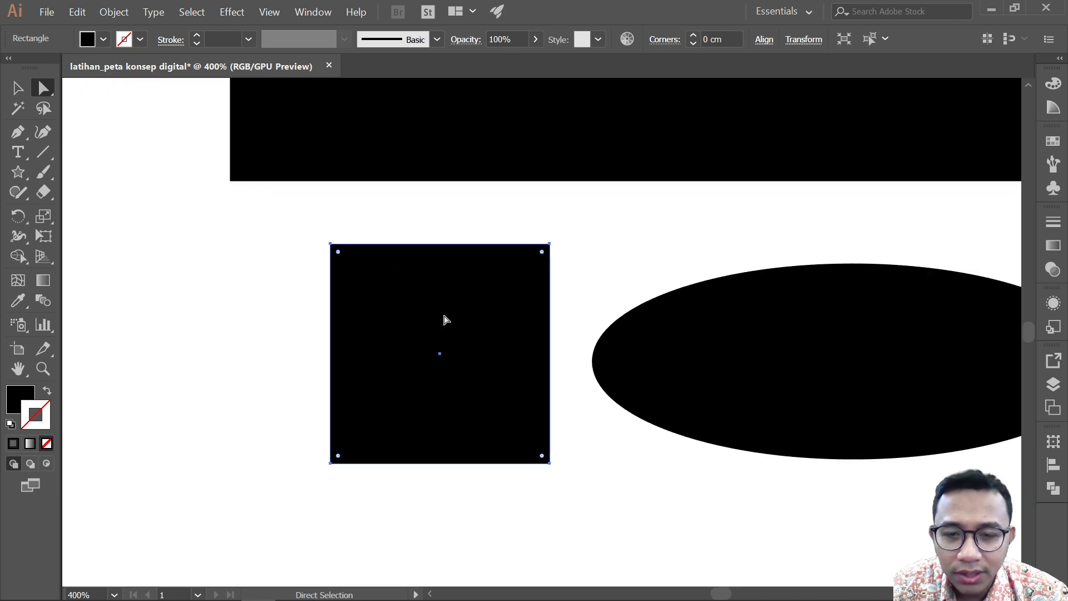
pyautogui.scroll(2, 445, 320)
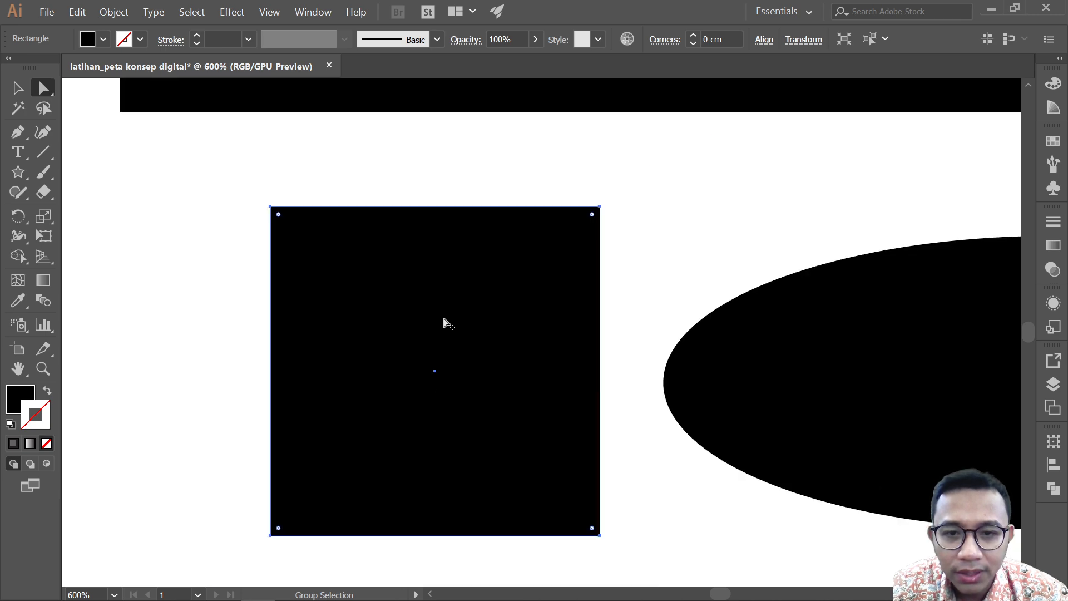
pyautogui.scroll(-1, 500, 321)
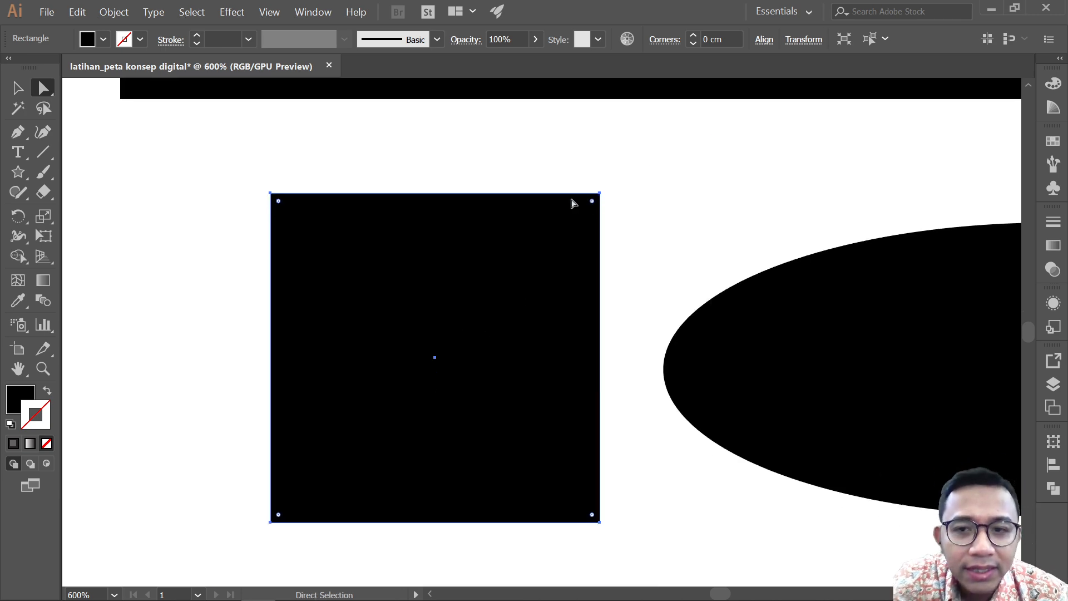
pyautogui.click(600, 194)
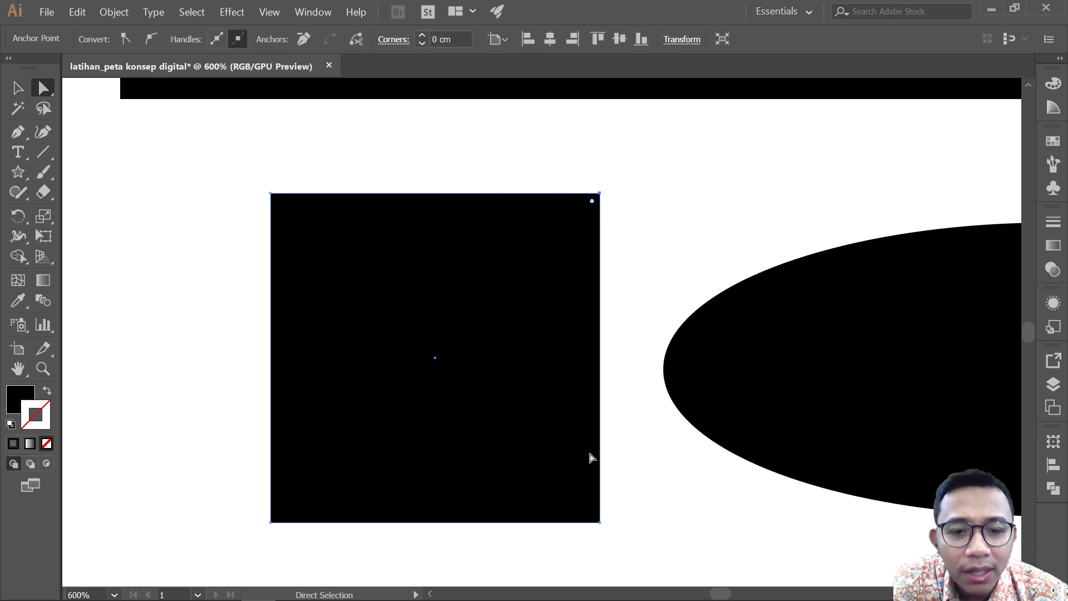
pyautogui.click(600, 522)
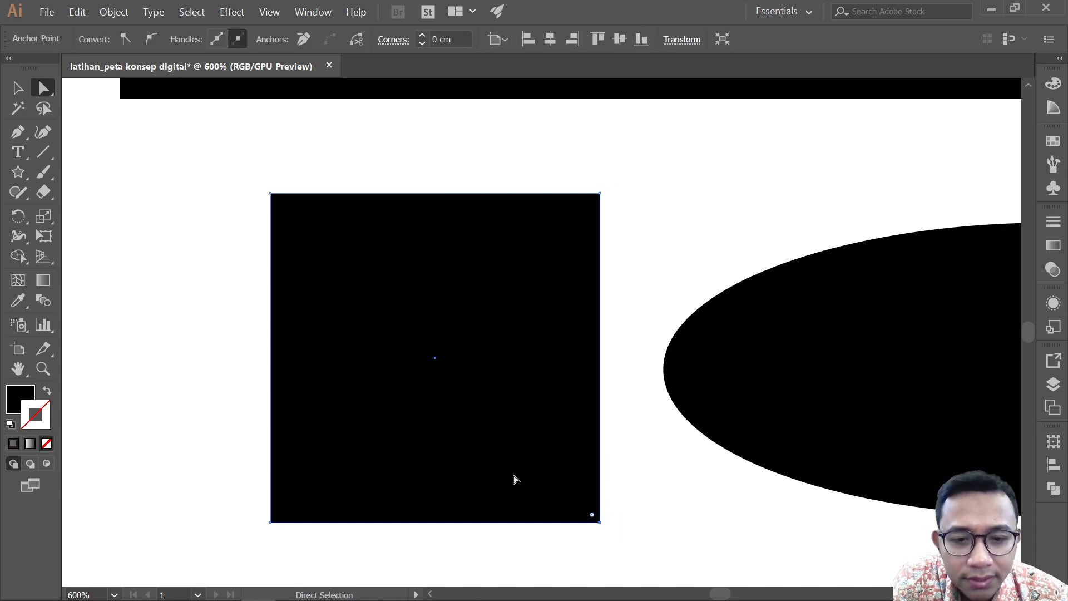
# Round only the square's upper-left corner to a 3.48 cm radius, turning the square into a quarter circle.
pyautogui.click(271, 194)
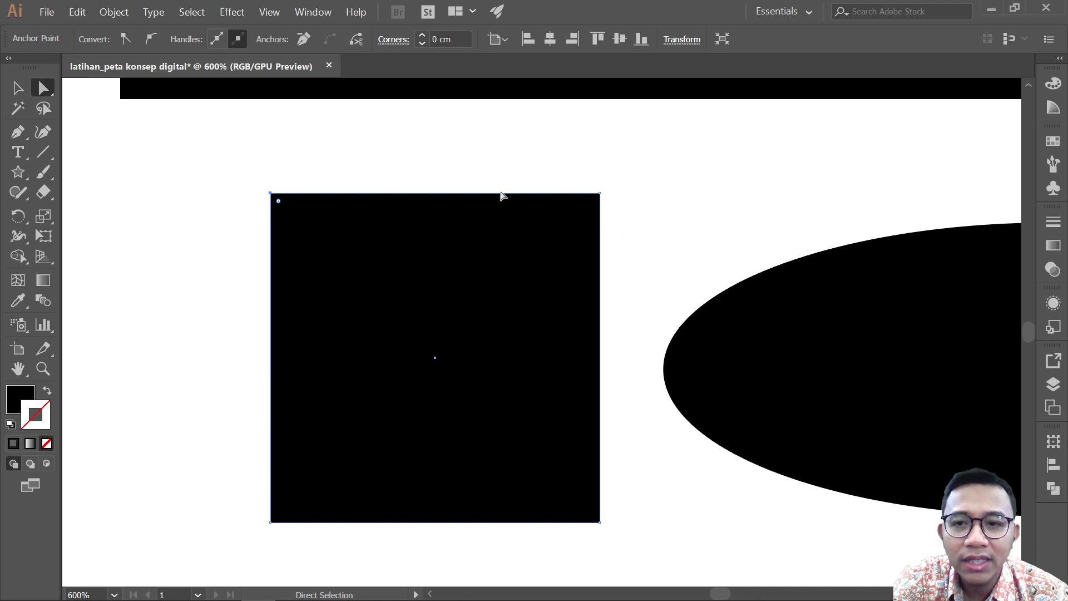
pyautogui.click(296, 189)
pyautogui.click(287, 203)
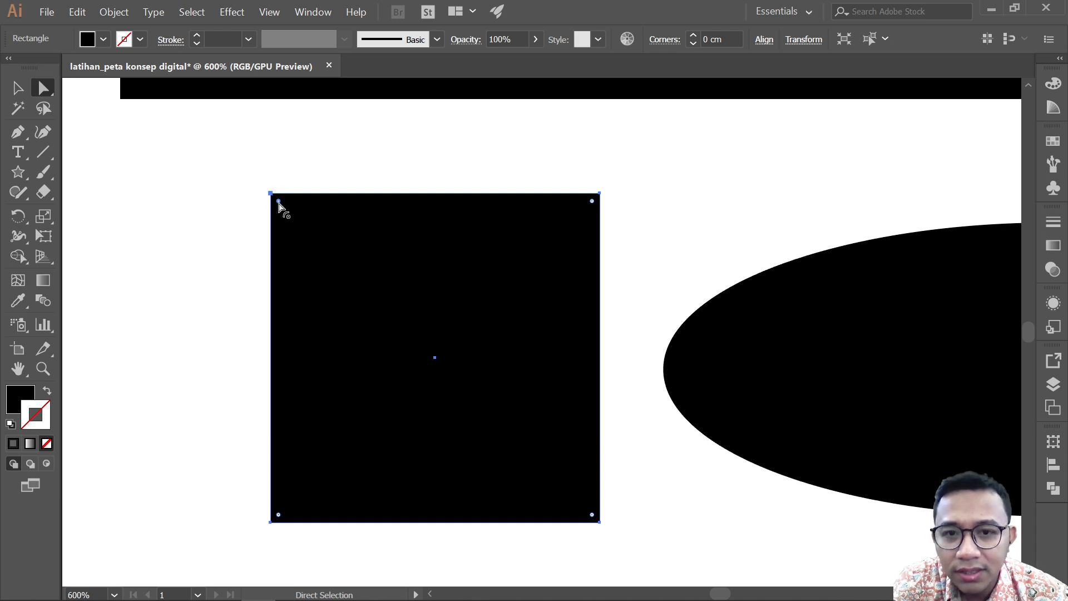
pyautogui.moveTo(279, 205); pyautogui.dragTo(625, 541)
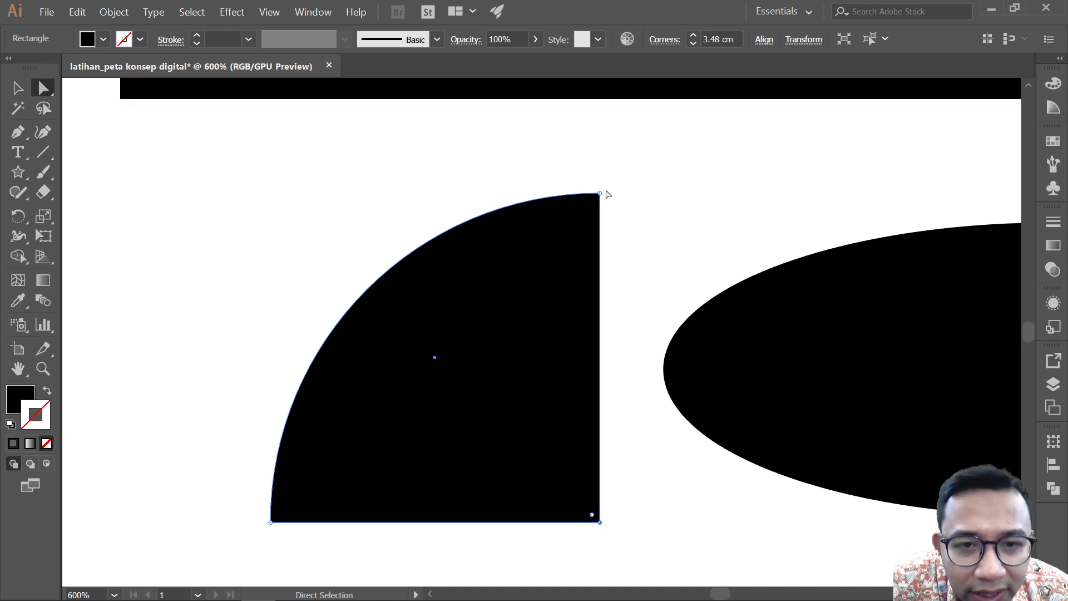
pyautogui.click(627, 412)
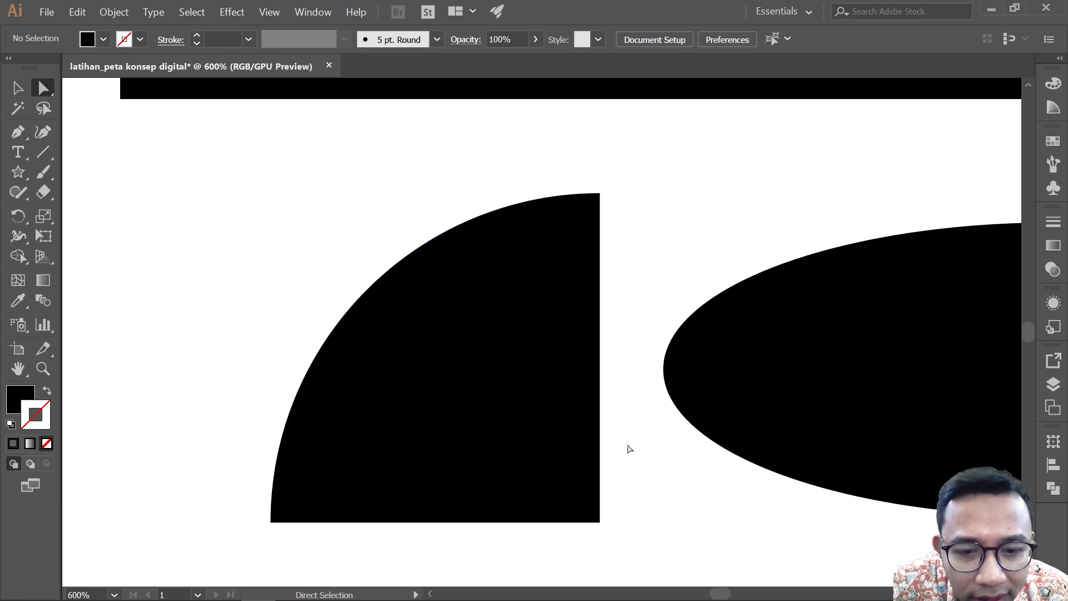
# Move the quarter circle's upper-right anchor straight down to about Y 9.05 cm.
pyautogui.click(600, 524)
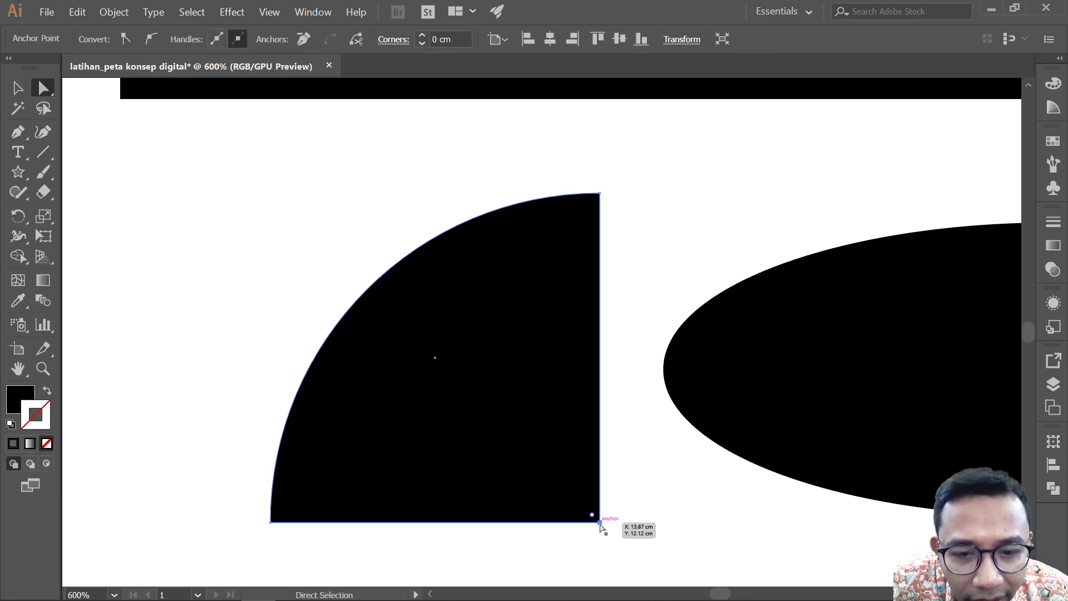
pyautogui.click(600, 194)
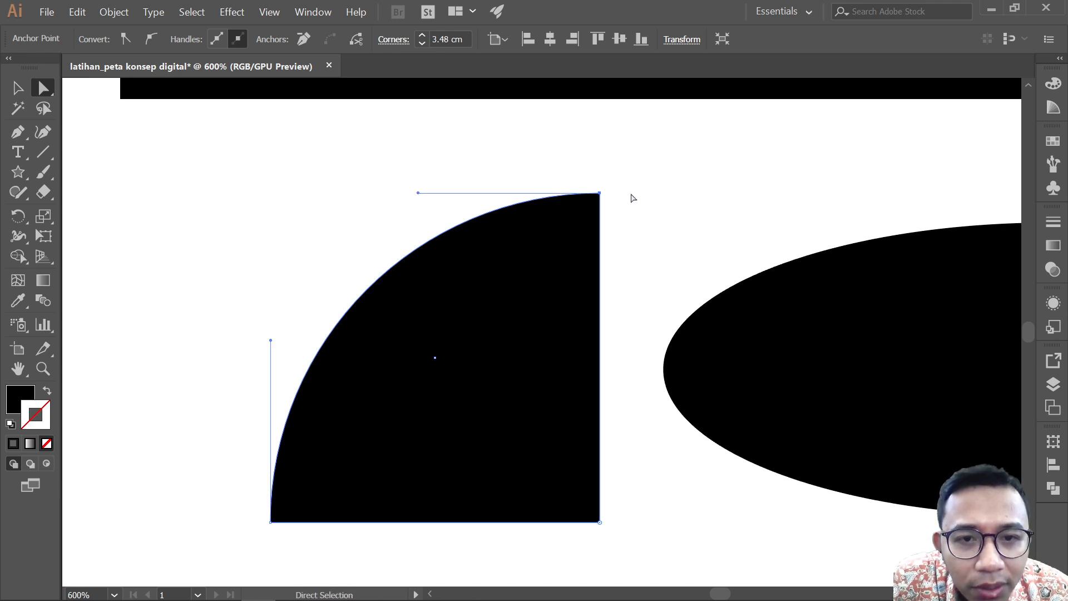
pyautogui.click(602, 195)
pyautogui.click(600, 194)
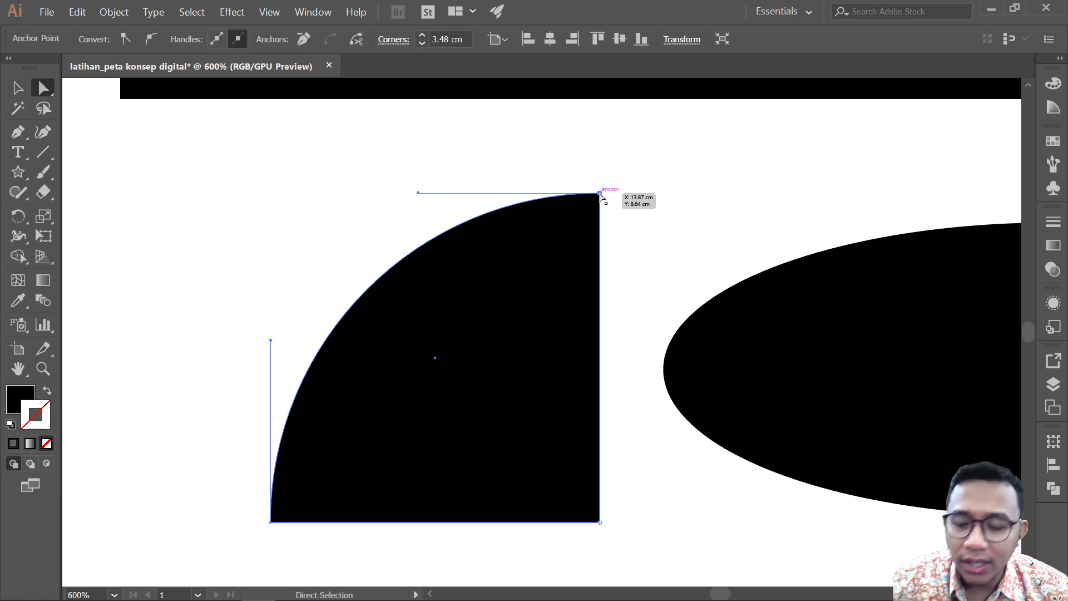
pyautogui.moveTo(600, 195); pyautogui.dragTo(600, 232)
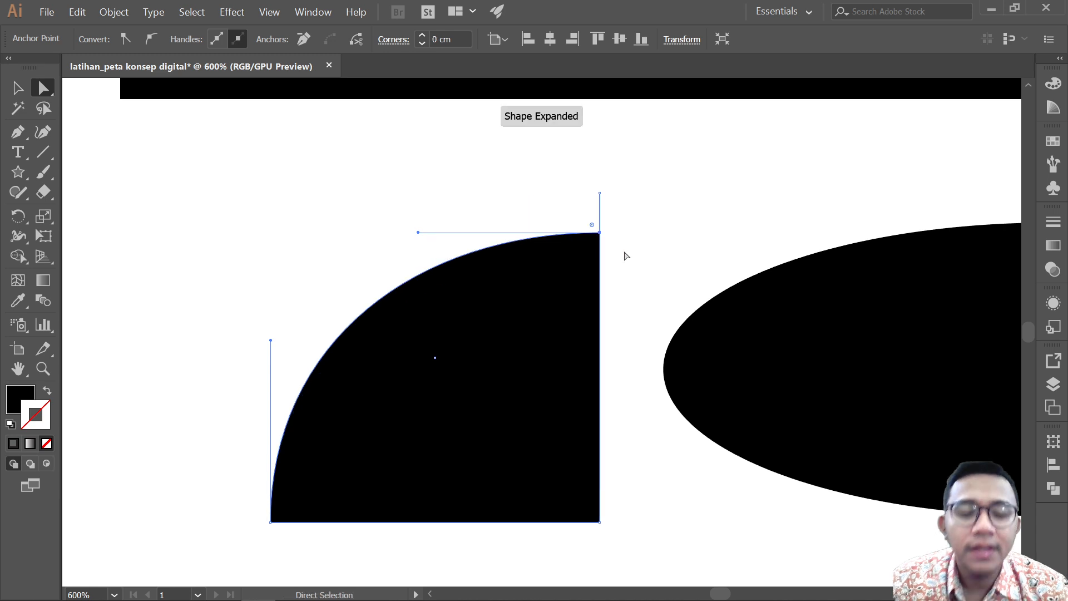
# Collapse the leftover vertical handle above the shape's upper-right anchor back into the anchor.
pyautogui.click(623, 214)
pyautogui.click(599, 233)
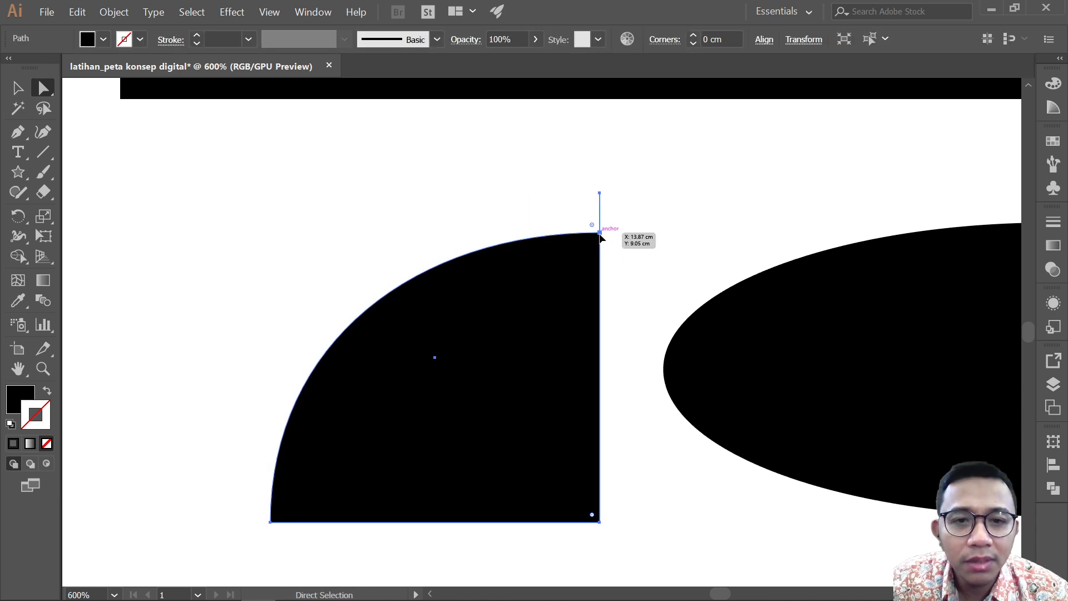
pyautogui.moveTo(600, 194); pyautogui.dragTo(603, 202)
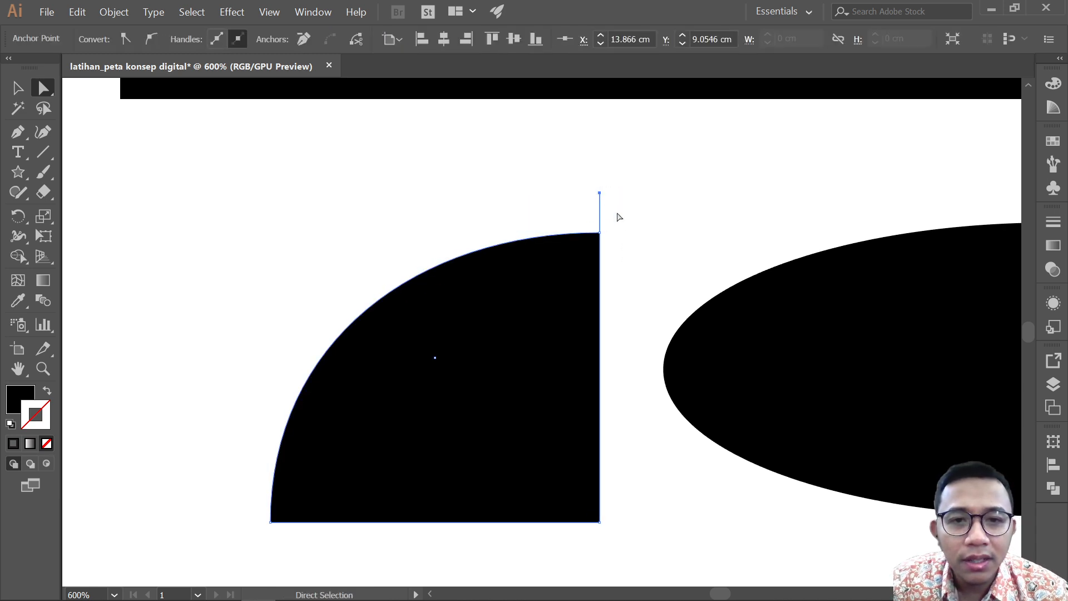
pyautogui.click(619, 209)
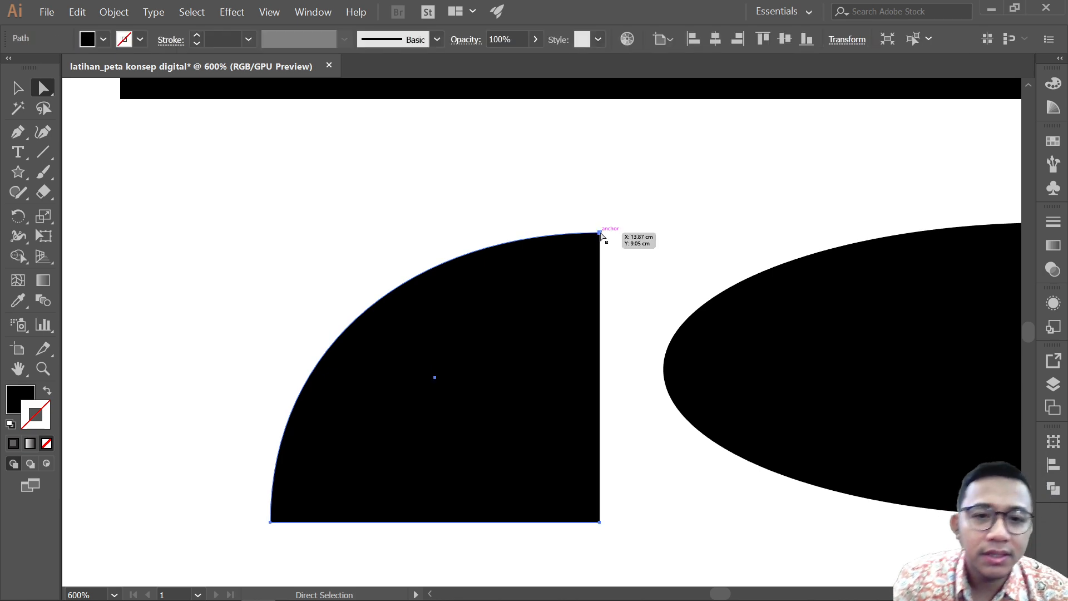
# Bulge the shape's curved edge by raising the upper-right anchor's handle and pulling the lower-left anchor's handle outward and up.
pyautogui.click(600, 233)
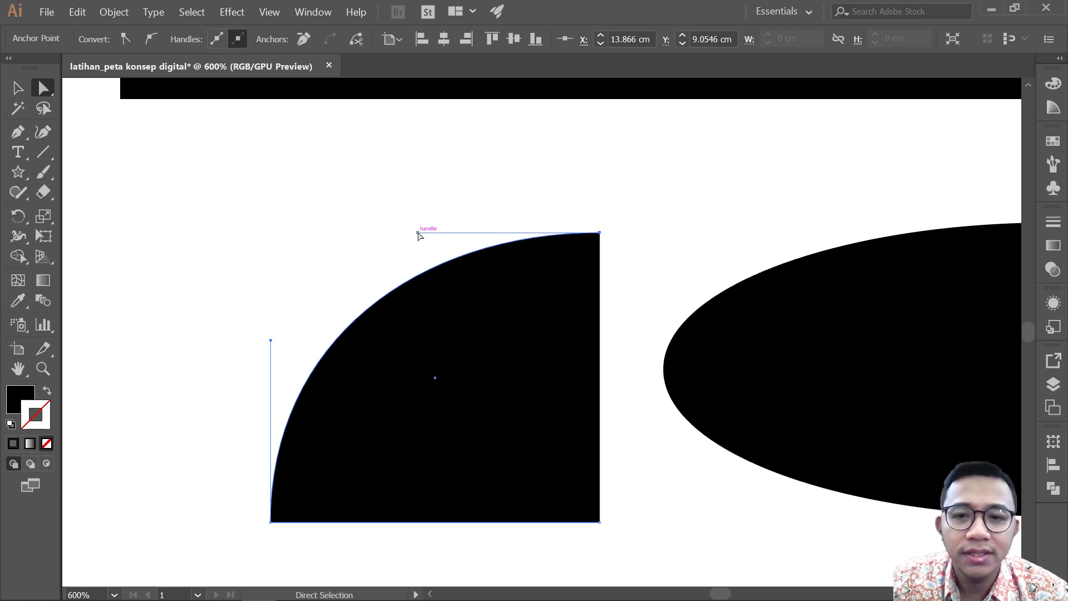
pyautogui.moveTo(418, 232); pyautogui.dragTo(415, 159)
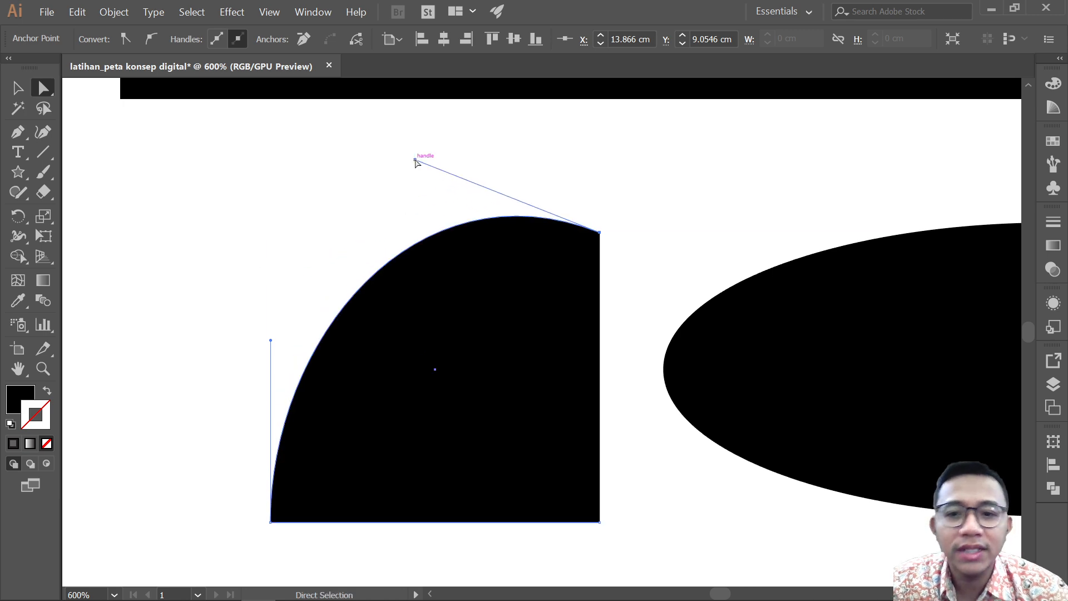
pyautogui.click(600, 522)
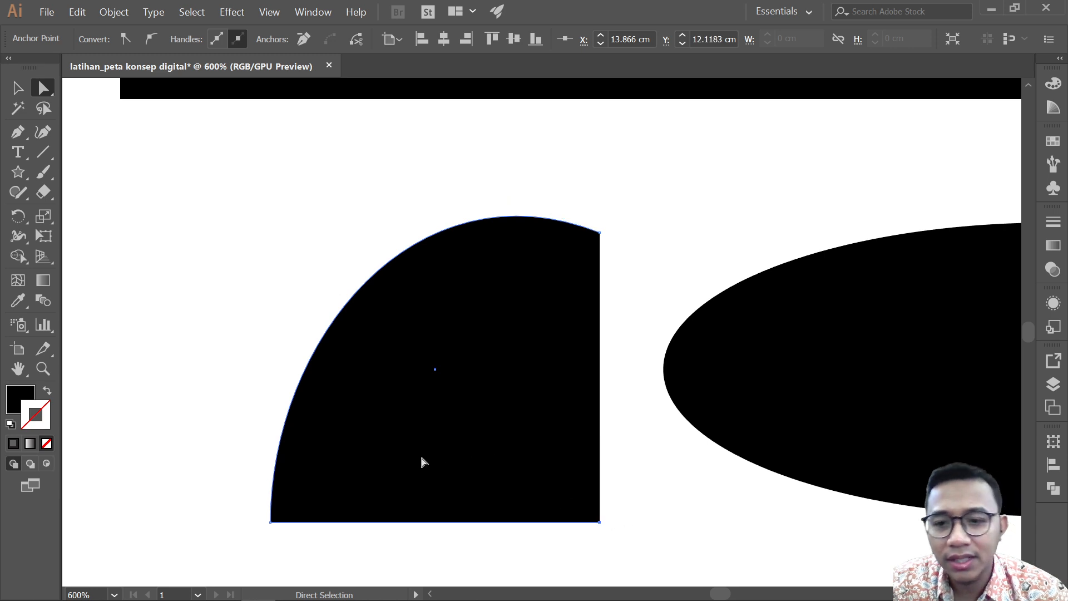
pyautogui.click(270, 522)
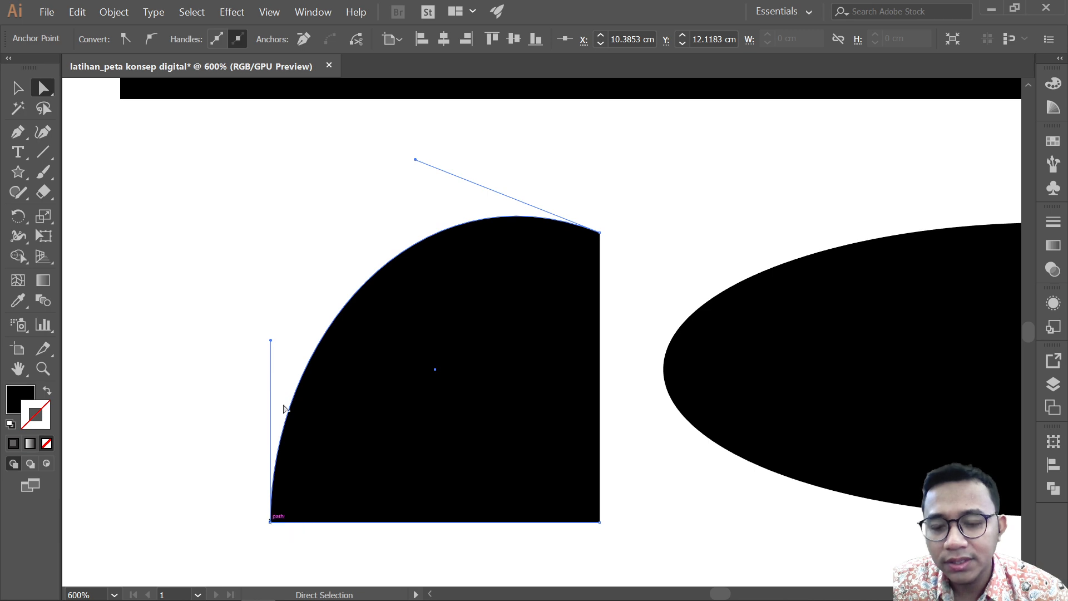
pyautogui.moveTo(270, 340); pyautogui.dragTo(104, 249)
# Move the pentagon's top anchor straight down until it sits just above the level of the two side corners.
pyautogui.scroll(-1, 463, 354)
pyautogui.scroll(-1, 464, 357)
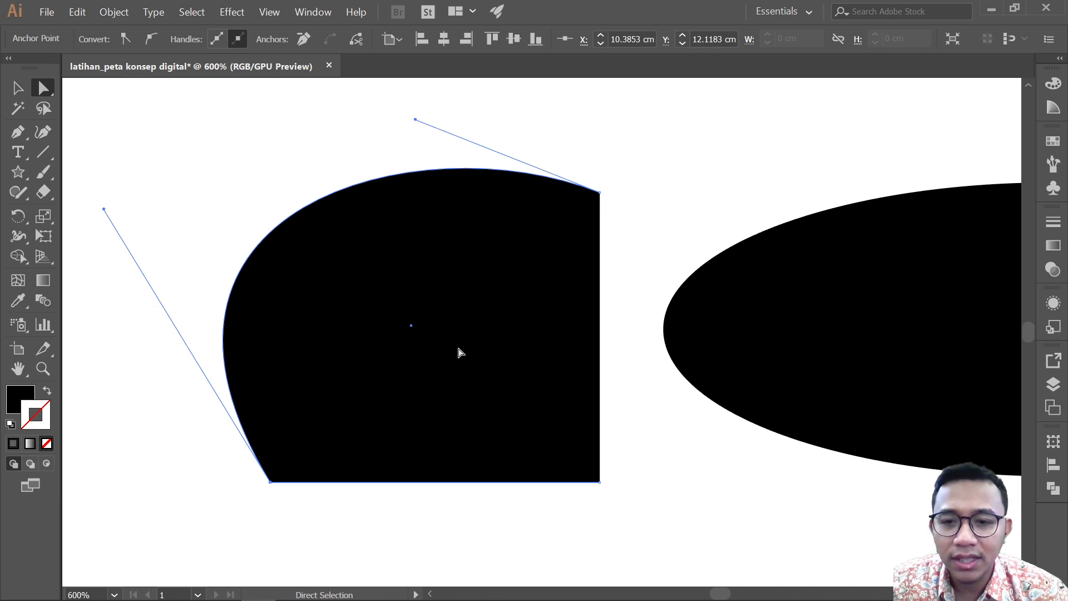
pyautogui.scroll(-3, 459, 353)
pyautogui.scroll(4, 297, 359)
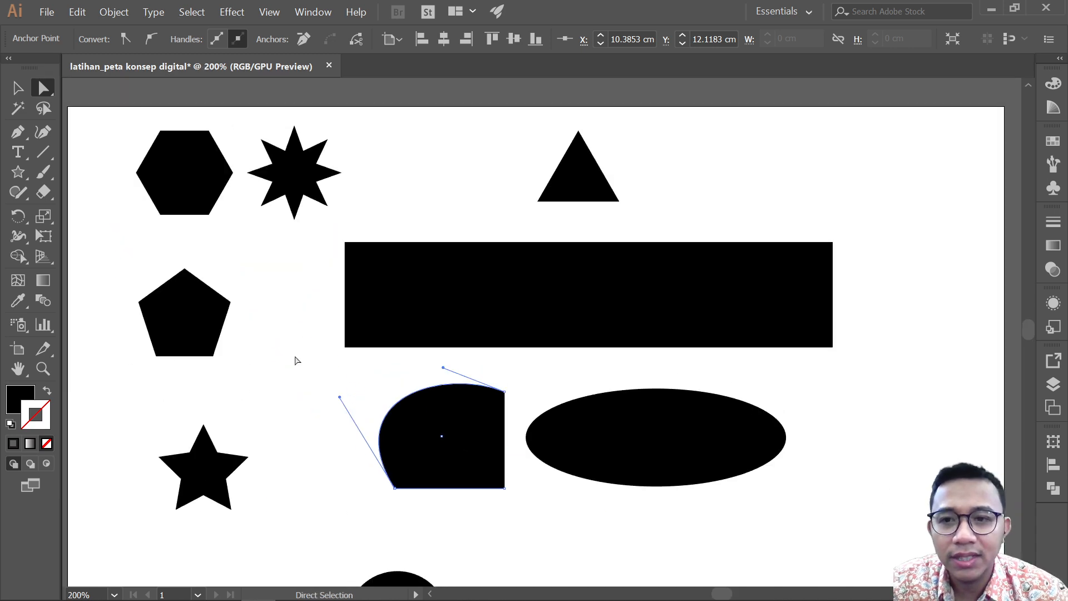
pyautogui.hscroll(-5, 200, 295)
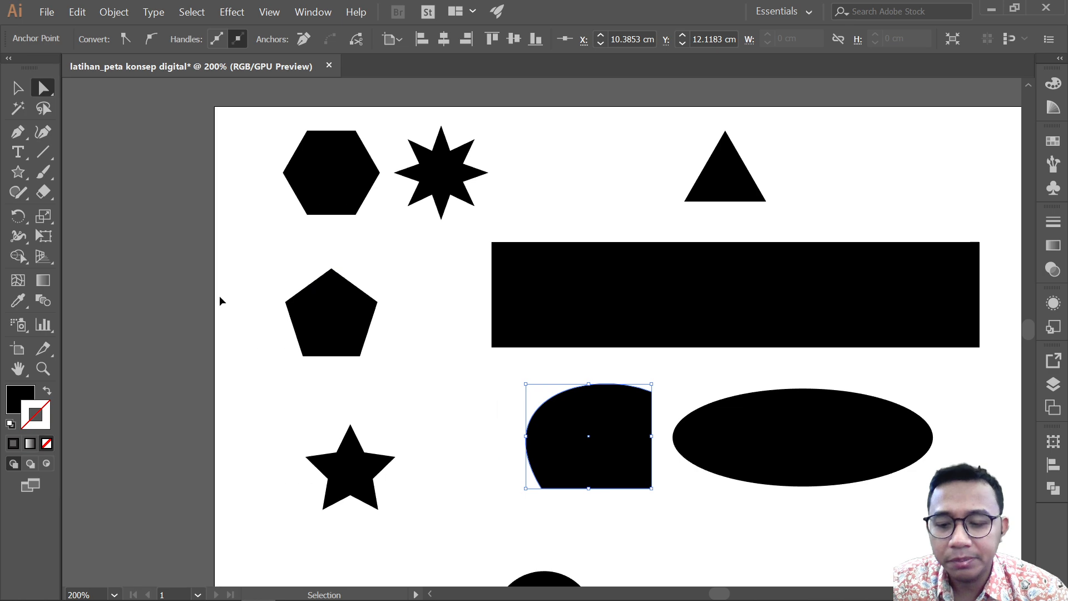
pyautogui.keyDown('alt'); pyautogui.scroll(3, 327, 310); pyautogui.keyUp('alt')
pyautogui.click(368, 332)
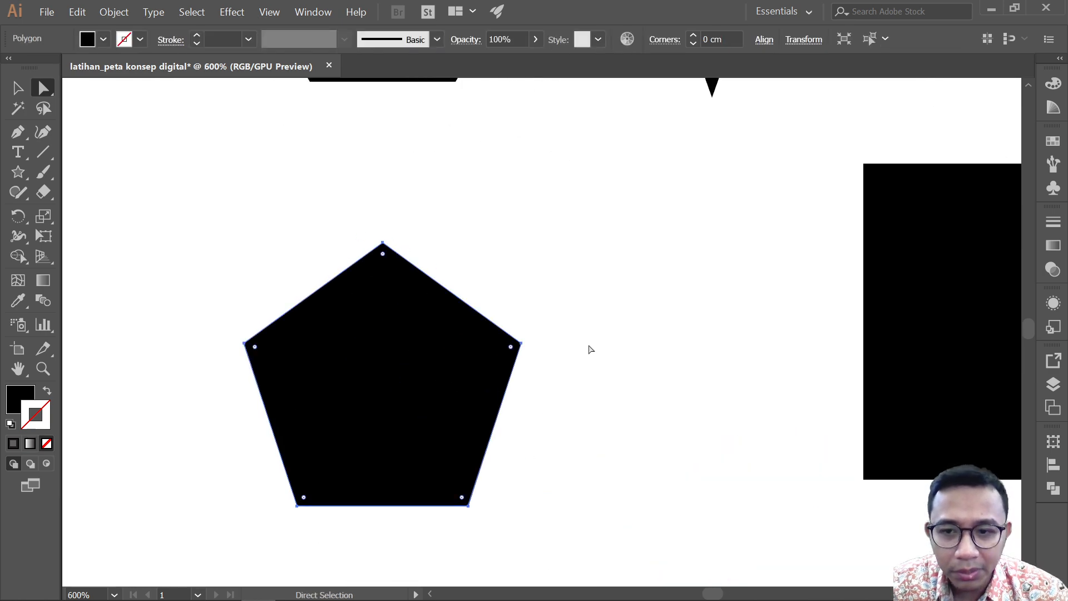
pyautogui.click(383, 245)
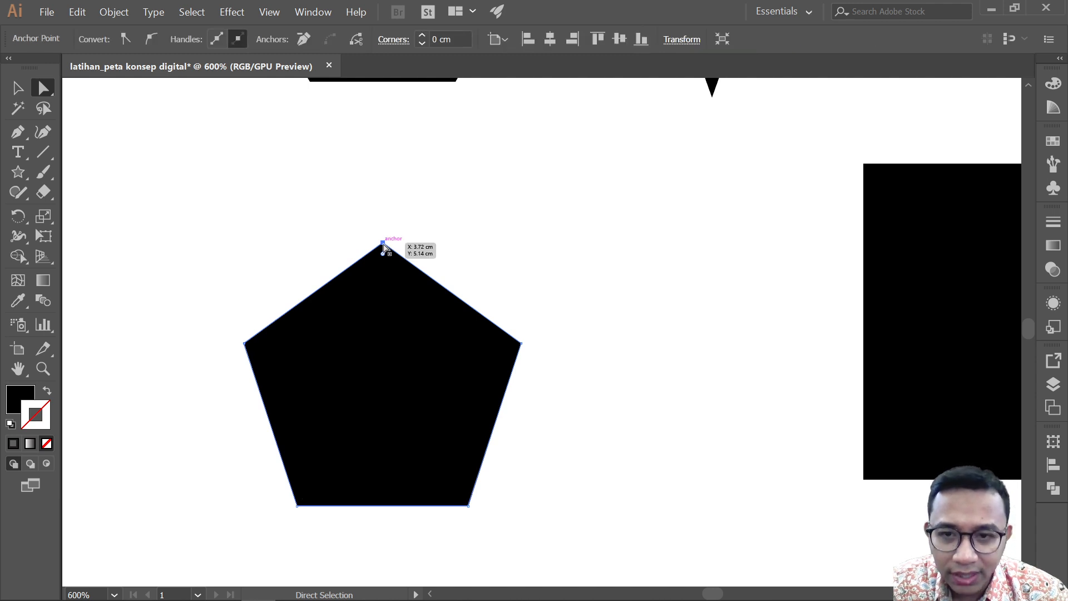
pyautogui.moveTo(384, 247); pyautogui.dragTo(383, 328)
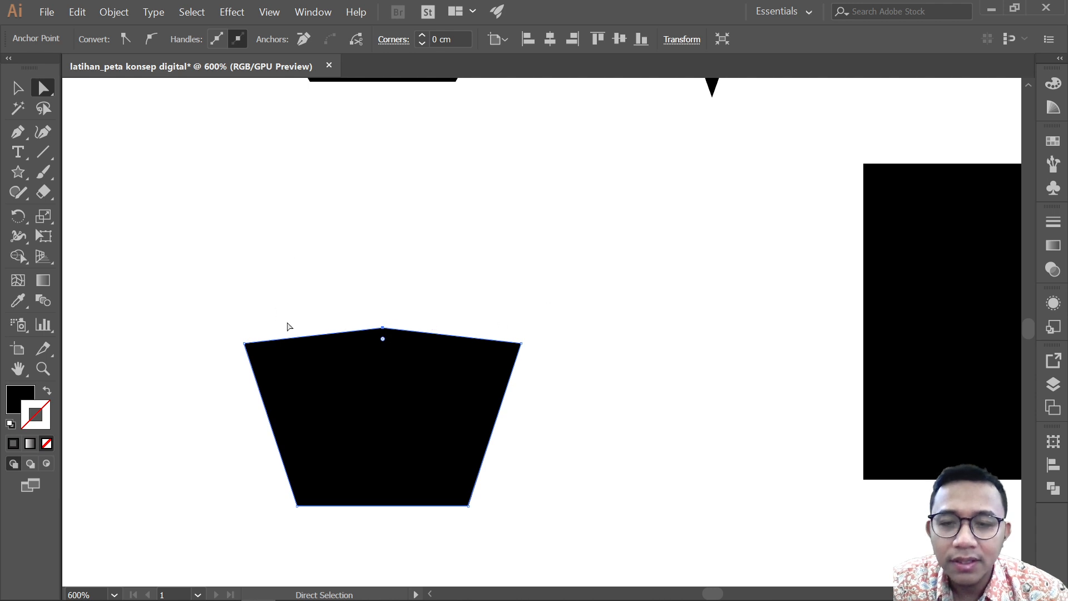
pyautogui.click(469, 506)
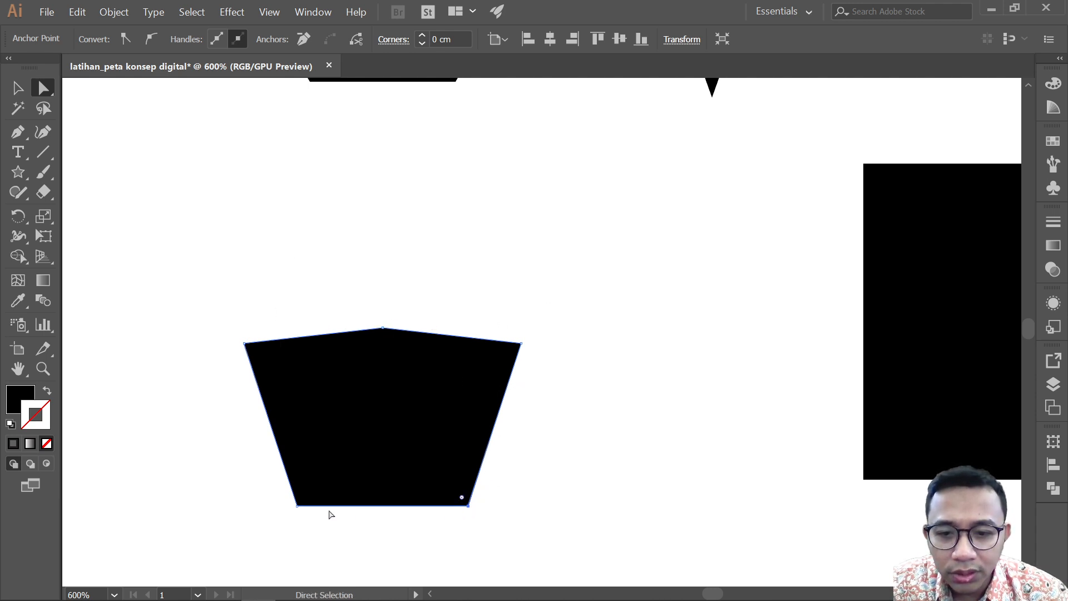
pyautogui.keyDown('shift'); pyautogui.click(297, 506); pyautogui.keyUp('shift')
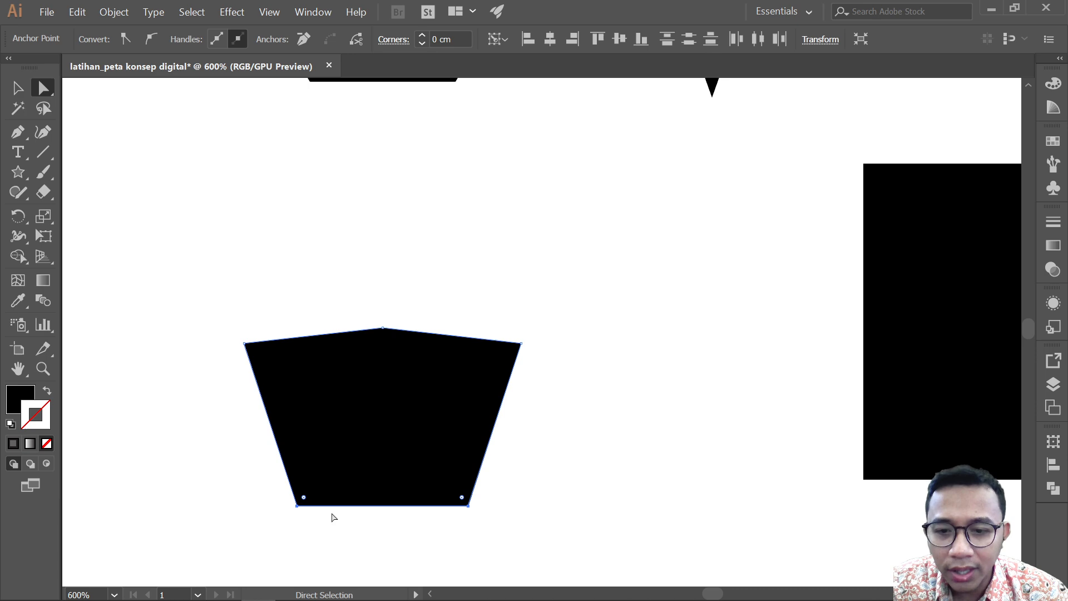
pyautogui.click(515, 530)
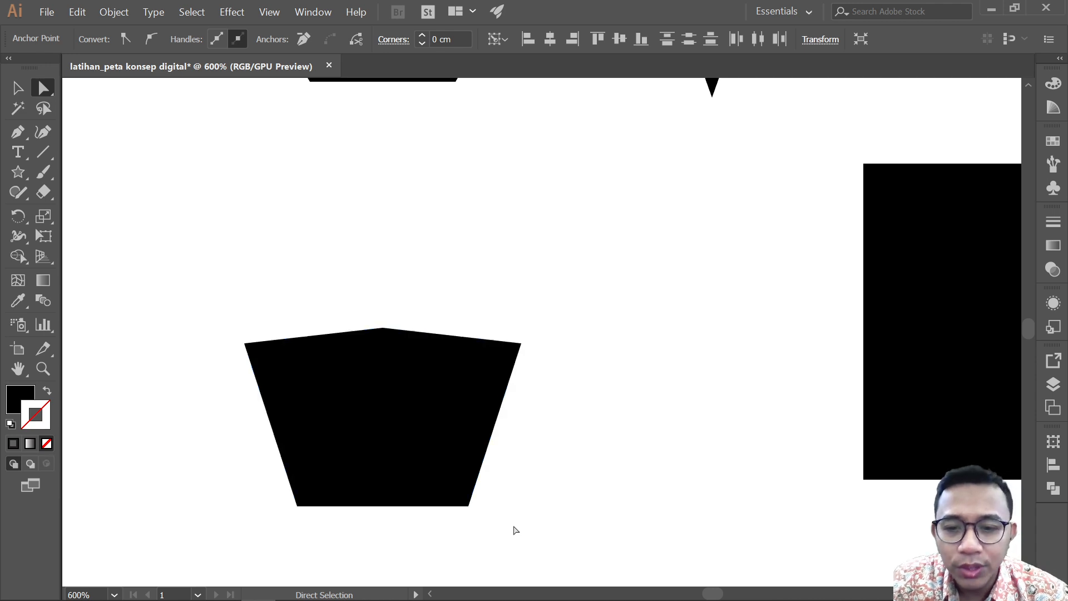
# Round the pentagon's two bottom corners together to a radius of about 0.96 cm.
pyautogui.click(470, 507)
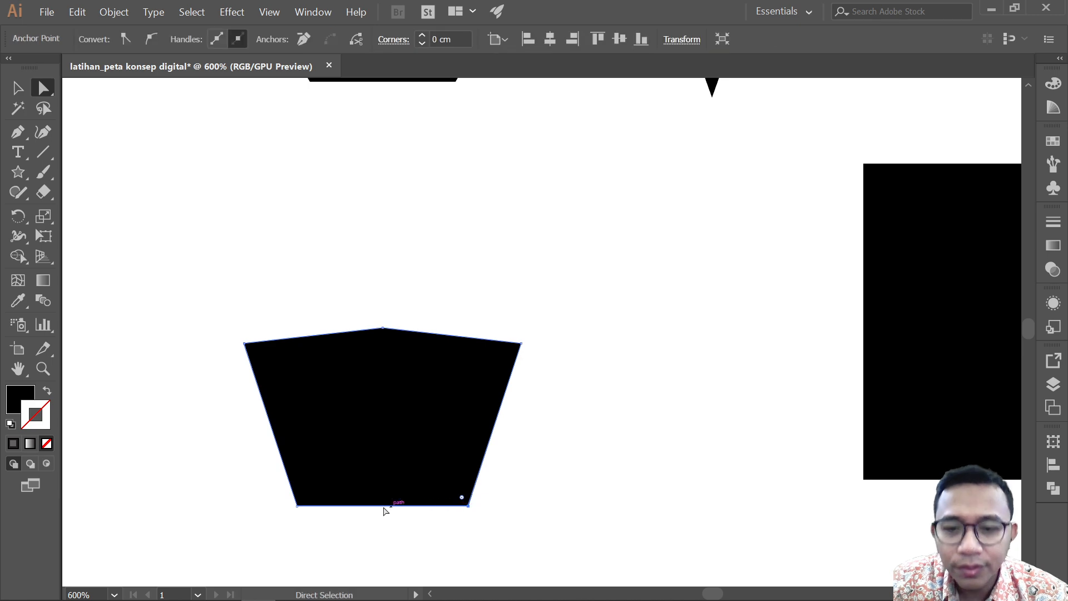
pyautogui.keyDown('shift'); pyautogui.click(298, 506); pyautogui.keyUp('shift')
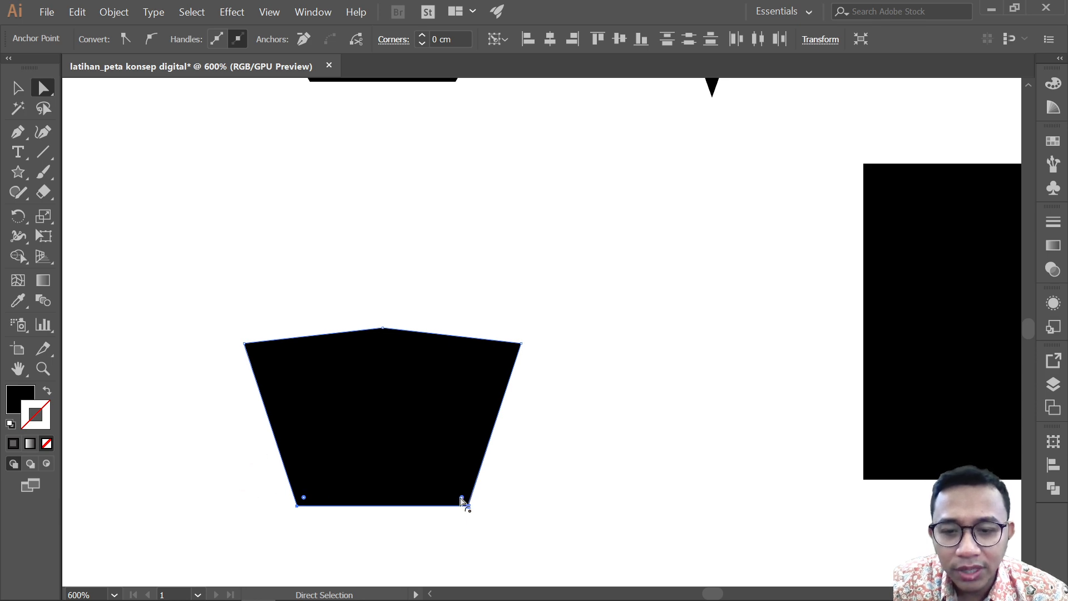
pyautogui.moveTo(462, 498); pyautogui.dragTo(398, 422)
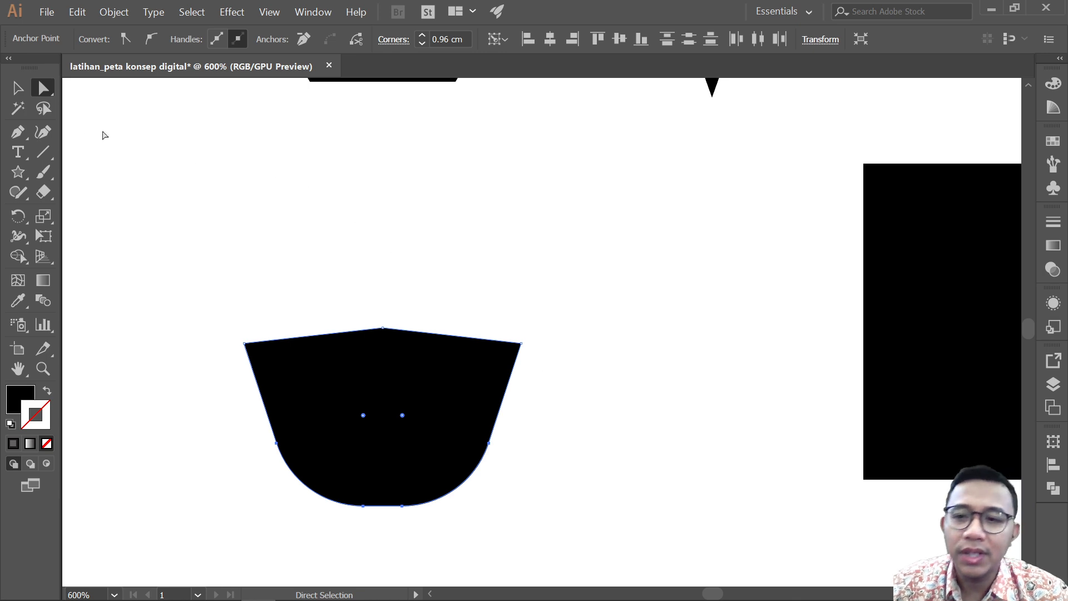
pyautogui.press('v')
pyautogui.click(474, 406)
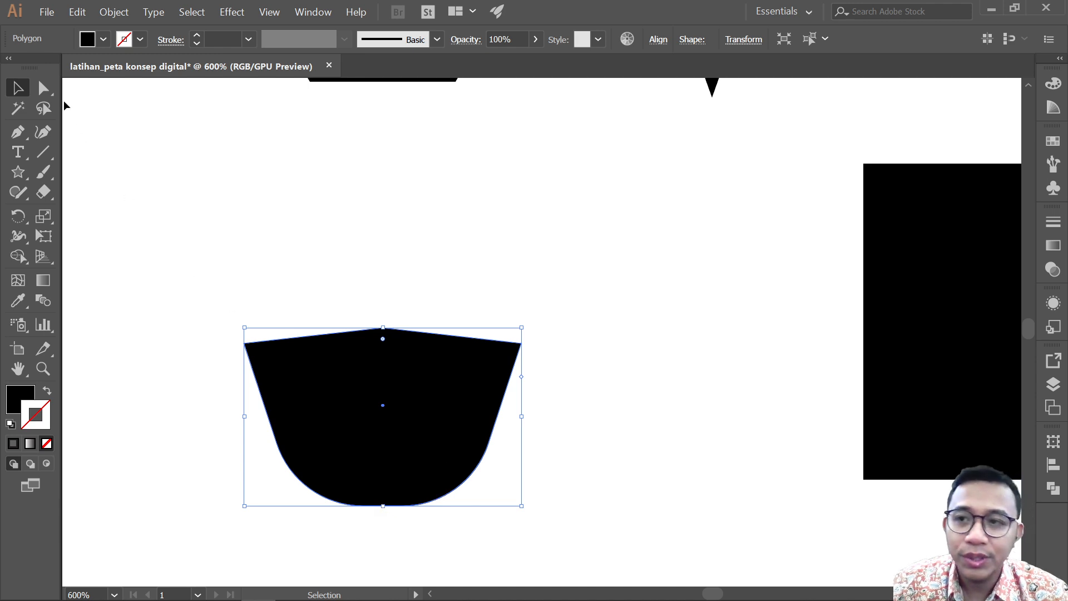
# Bend the pentagon's rounded lower-left corner inward by swinging its upper anchor's handle into the shape until it is horizontal.
pyautogui.click(44, 88)
pyautogui.click(404, 514)
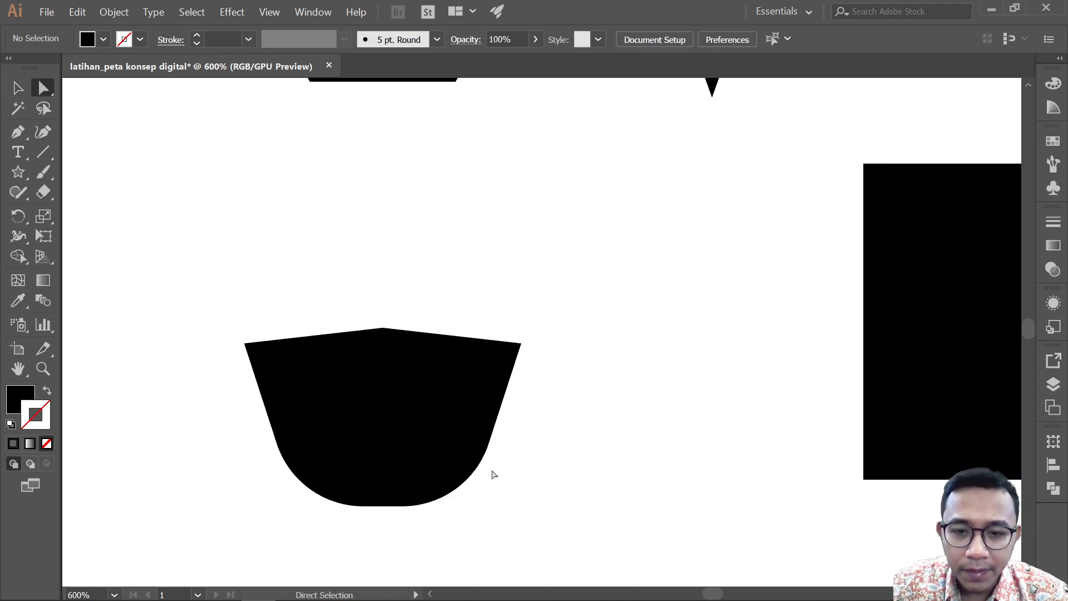
pyautogui.click(287, 448)
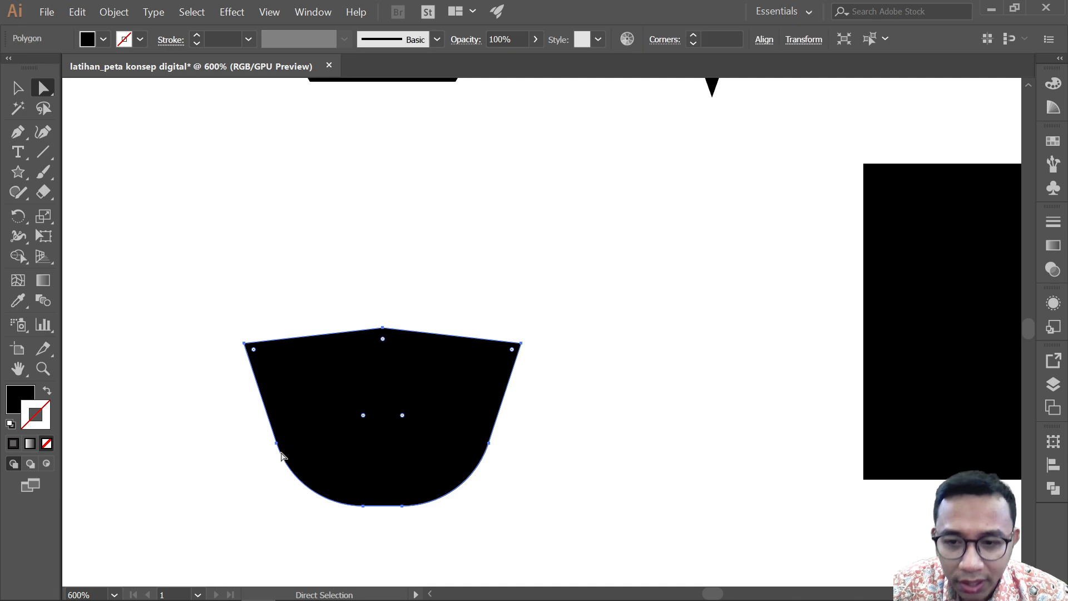
pyautogui.click(285, 465)
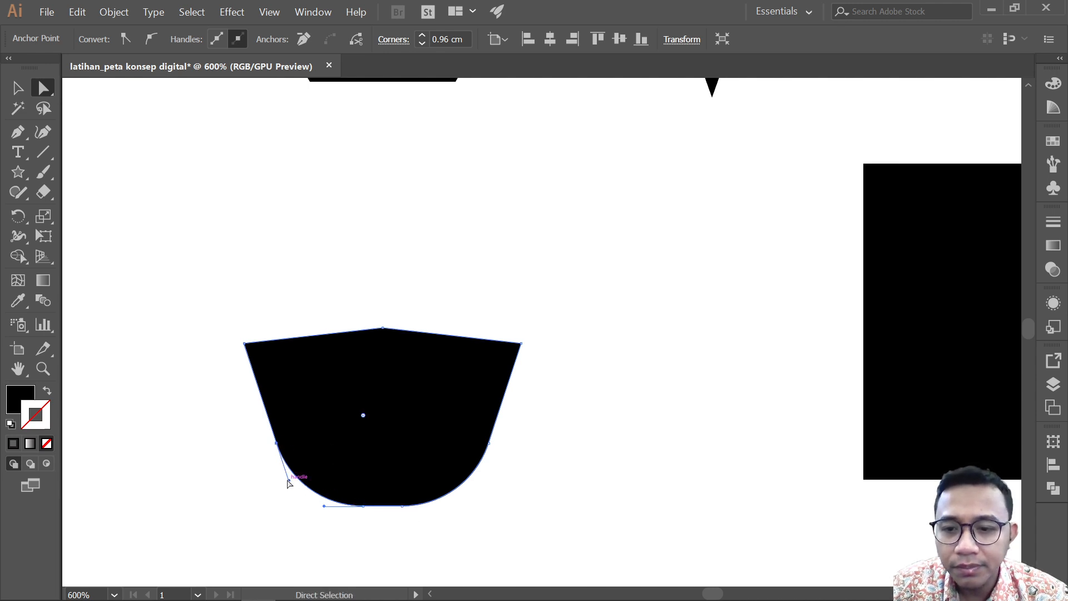
pyautogui.moveTo(288, 480); pyautogui.dragTo(355, 443)
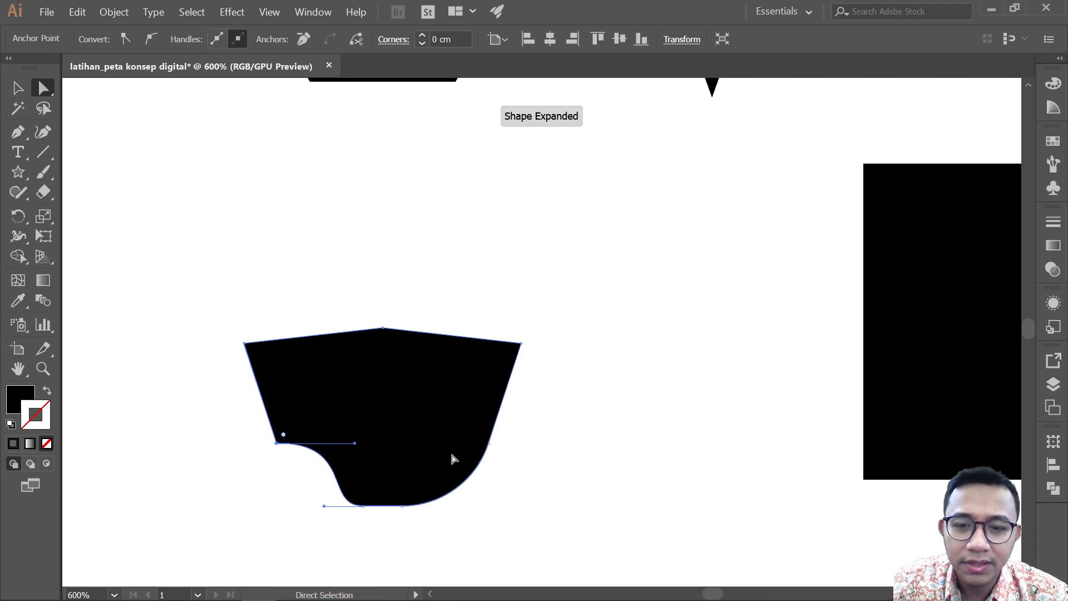
pyautogui.click(525, 470)
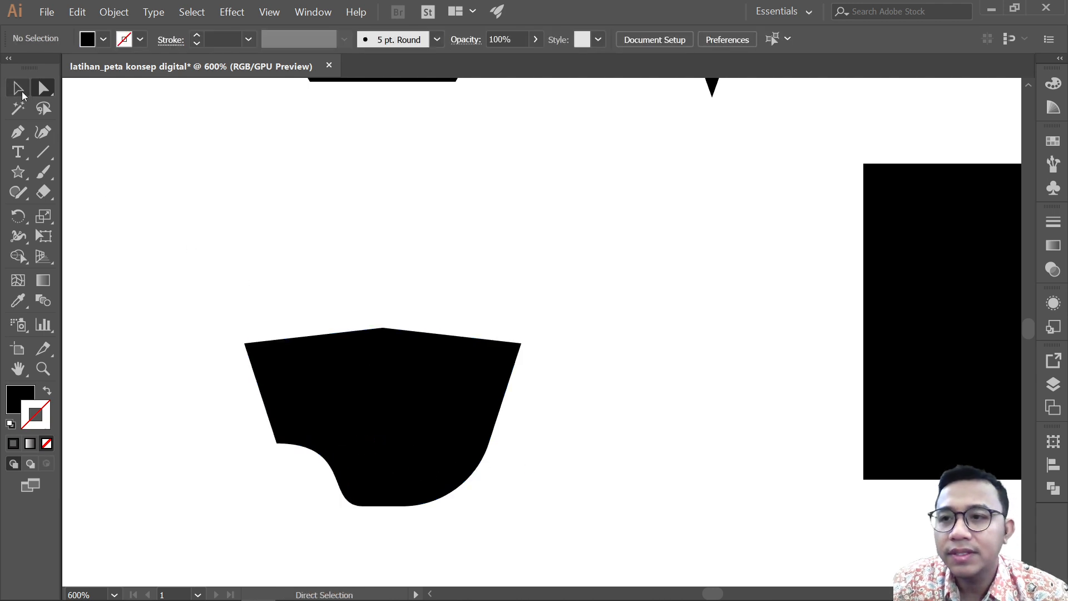
pyautogui.click(17, 87)
pyautogui.click(393, 401)
# Reshape the ellipse's right end by lengthening the right anchor's upper handle upward and pulling its lower handle outward and down.
pyautogui.scroll(-3, 465, 429)
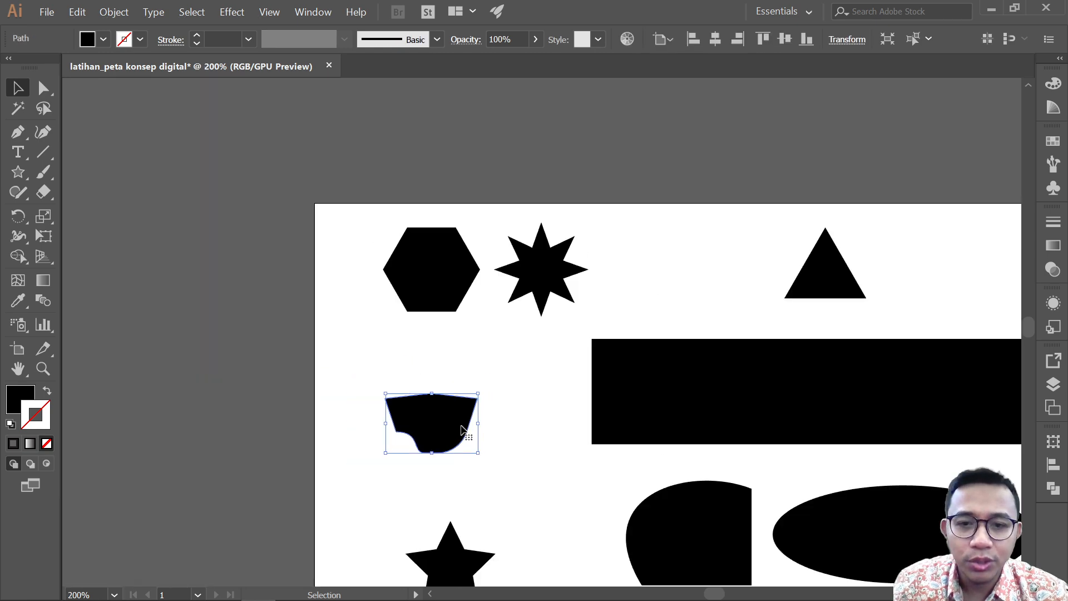
pyautogui.hscroll(2, 470, 423)
pyautogui.scroll(-5, 470, 420)
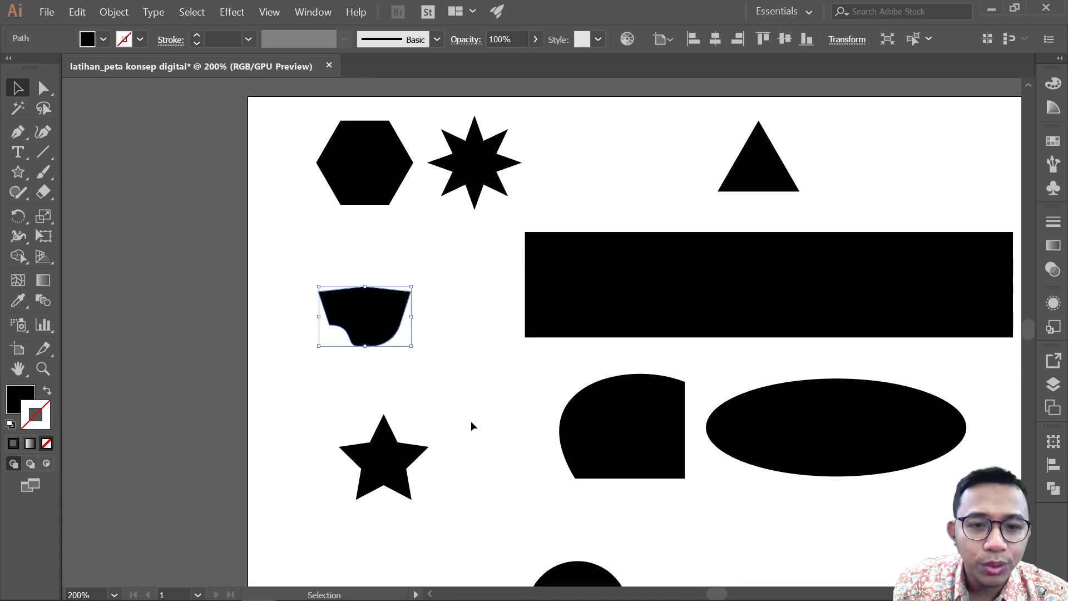
pyautogui.scroll(-1, 500, 433)
pyautogui.hscroll(3, 500, 434)
pyautogui.click(704, 333)
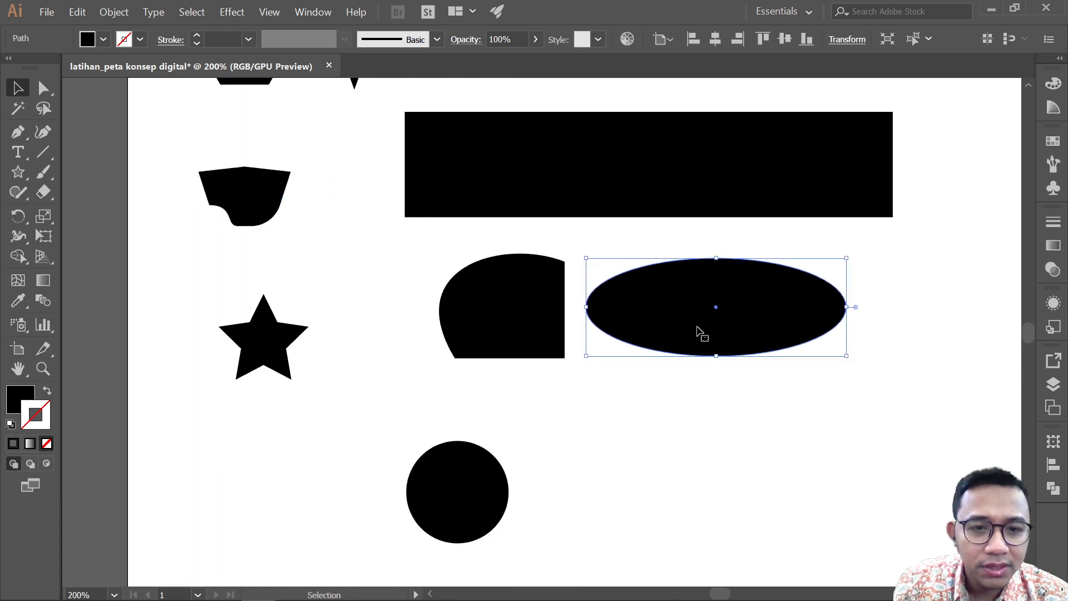
pyautogui.hscroll(2, 710, 342)
pyautogui.hscroll(2, 710, 349)
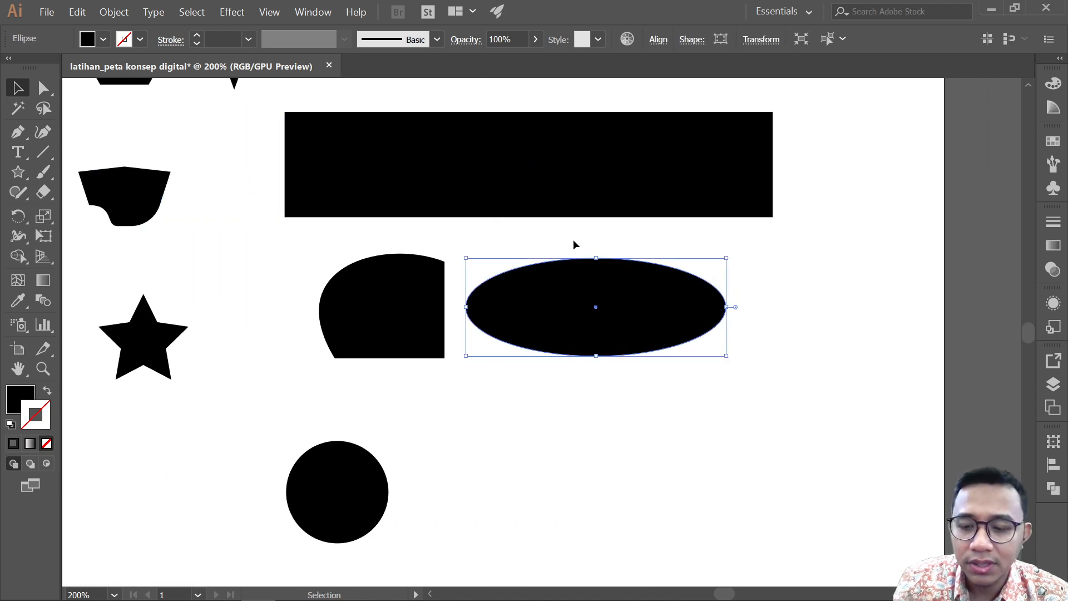
pyautogui.press('a')
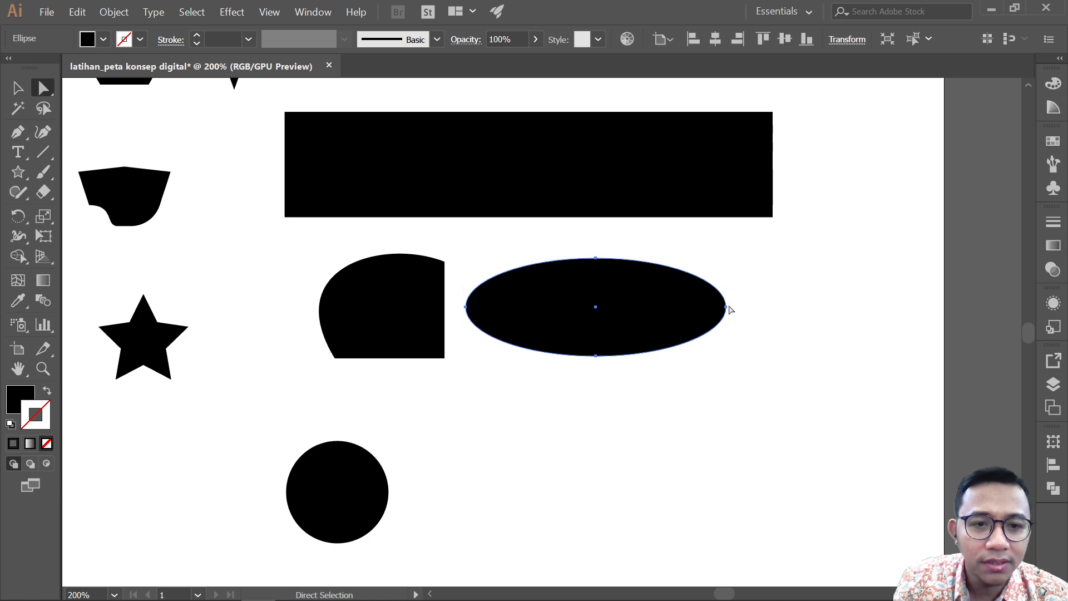
pyautogui.click(727, 307)
pyautogui.hscroll(2, 762, 305)
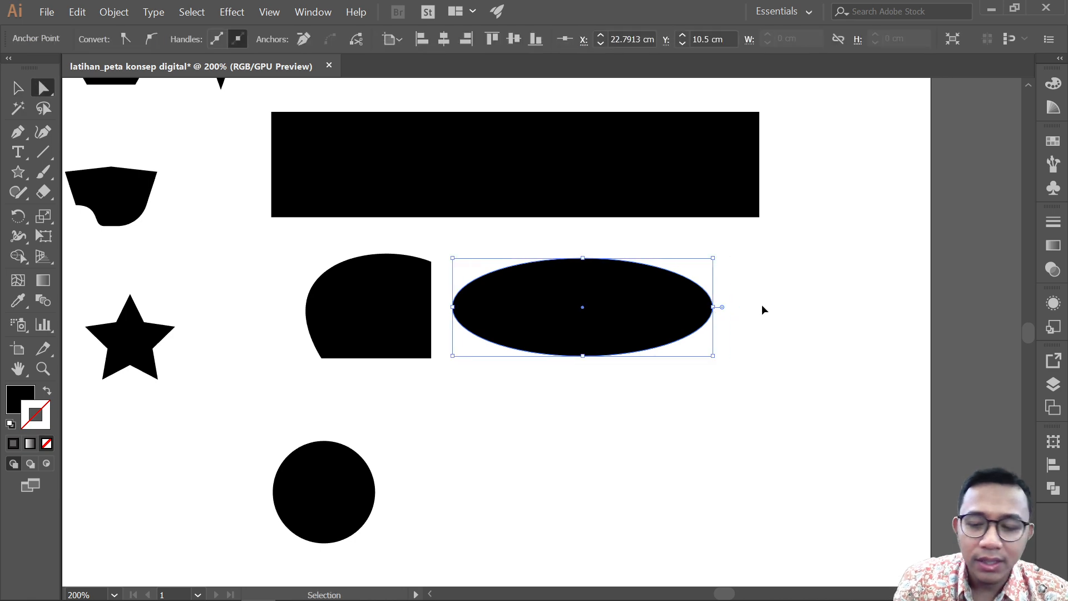
pyautogui.scroll(3, 688, 316)
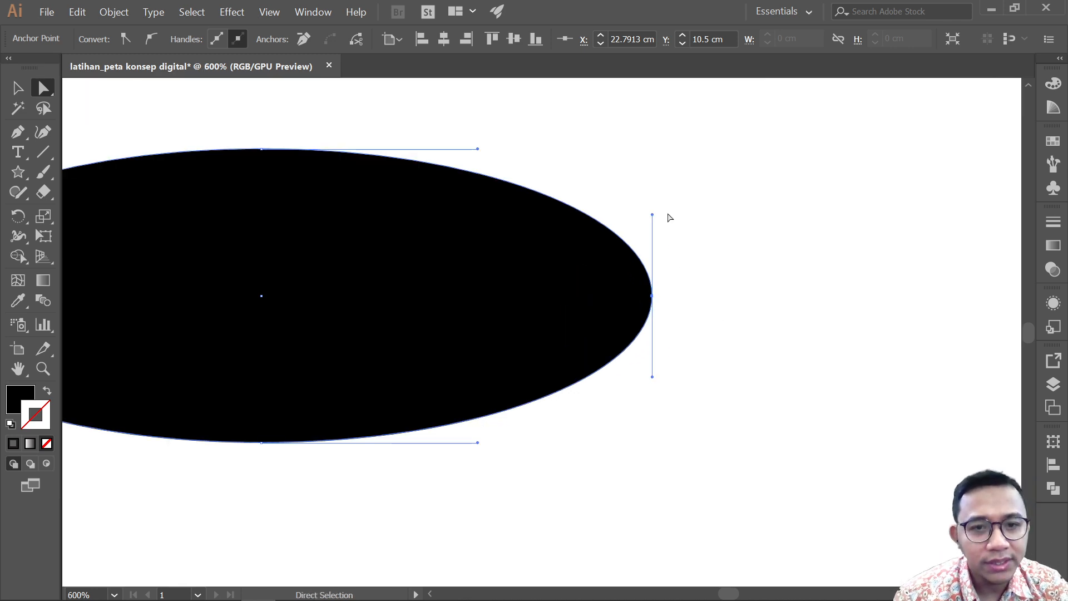
pyautogui.moveTo(653, 217); pyautogui.dragTo(650, 122)
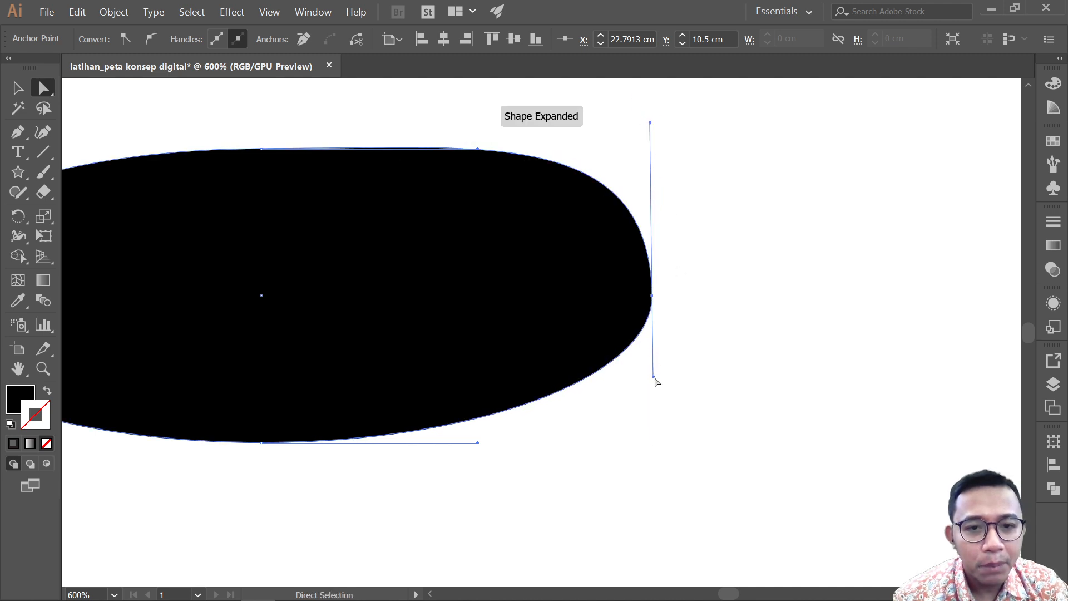
pyautogui.moveTo(654, 382); pyautogui.dragTo(720, 420)
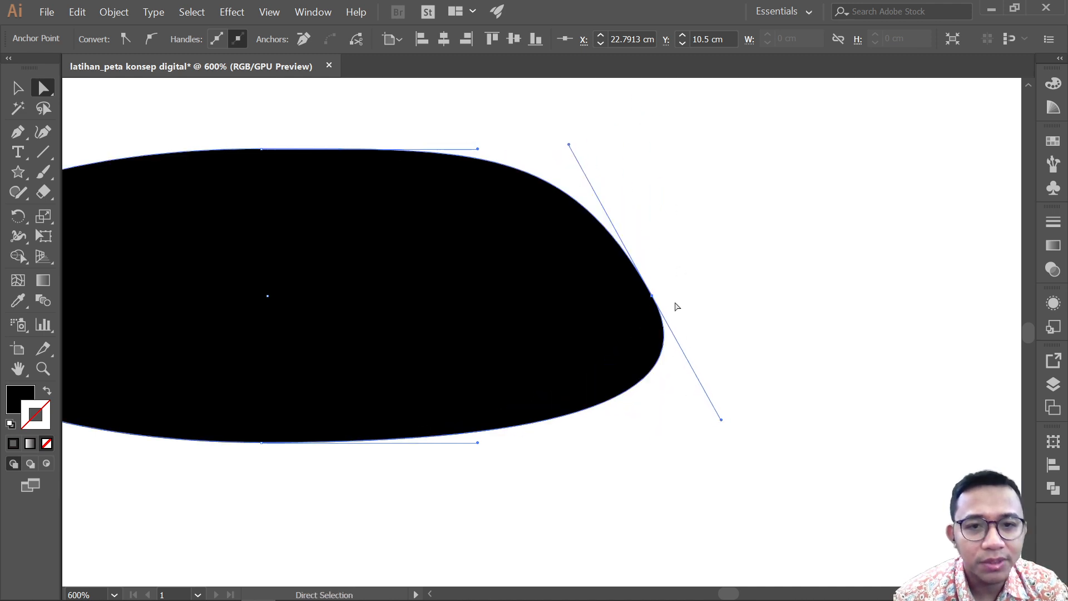
# Pull the ellipse's top anchor handle up and inward and its bottom anchor handle down and inward, narrowing the left end.
pyautogui.scroll(-1, 628, 243)
pyautogui.scroll(-1, 613, 231)
pyautogui.scroll(1, 615, 230)
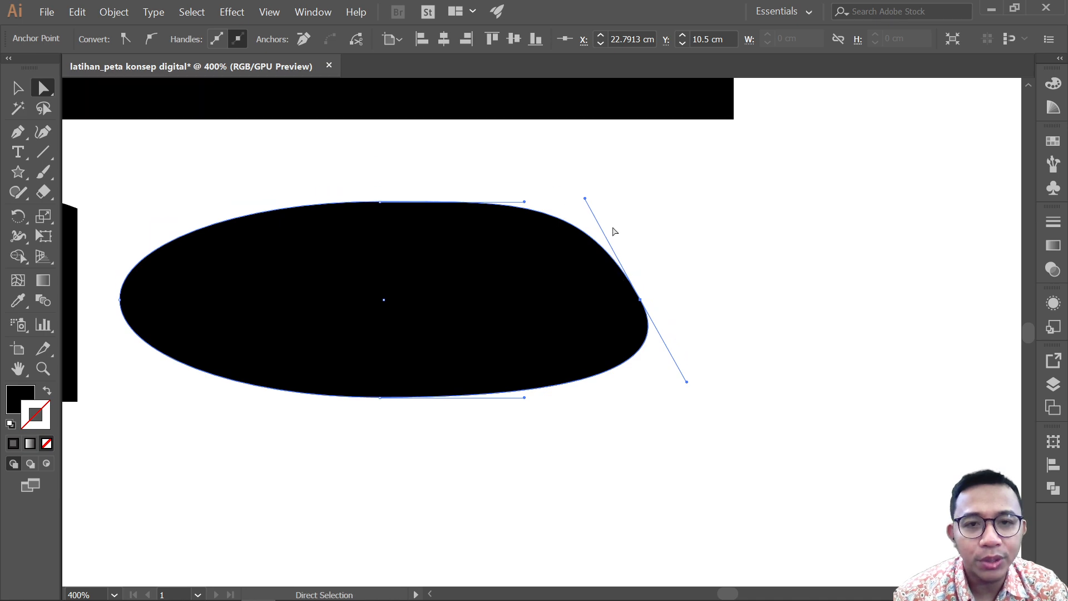
pyautogui.moveTo(526, 202); pyautogui.dragTo(476, 139)
pyautogui.moveTo(524, 399); pyautogui.dragTo(403, 443)
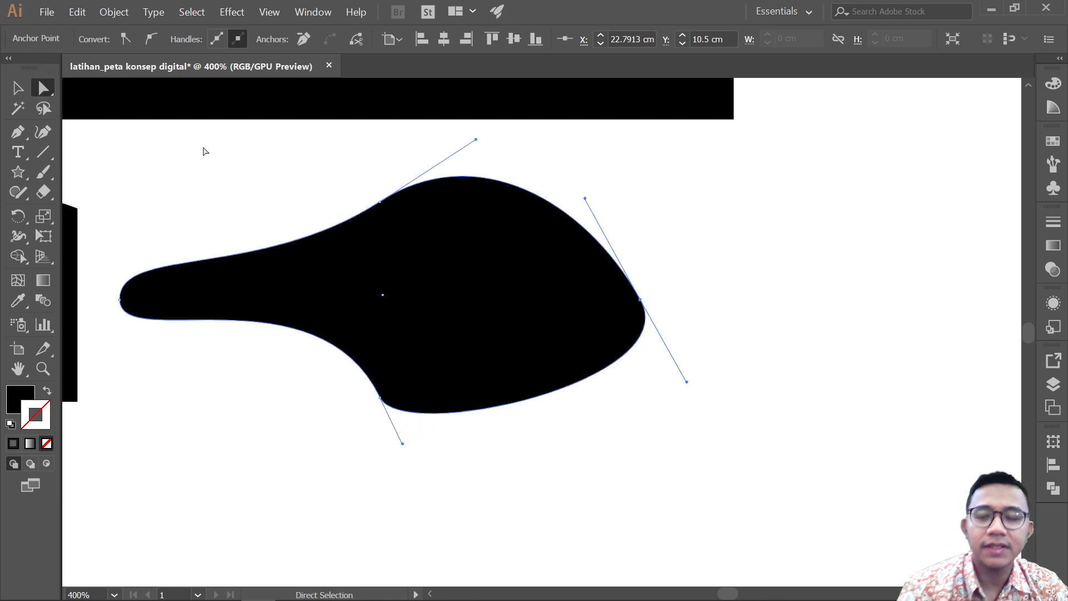
pyautogui.click(20, 93)
pyautogui.click(222, 236)
# Review the reshaped and untouched basic shapes across the whole artboard.
pyautogui.scroll(-2, 222, 236)
pyautogui.hscroll(-5, 267, 305)
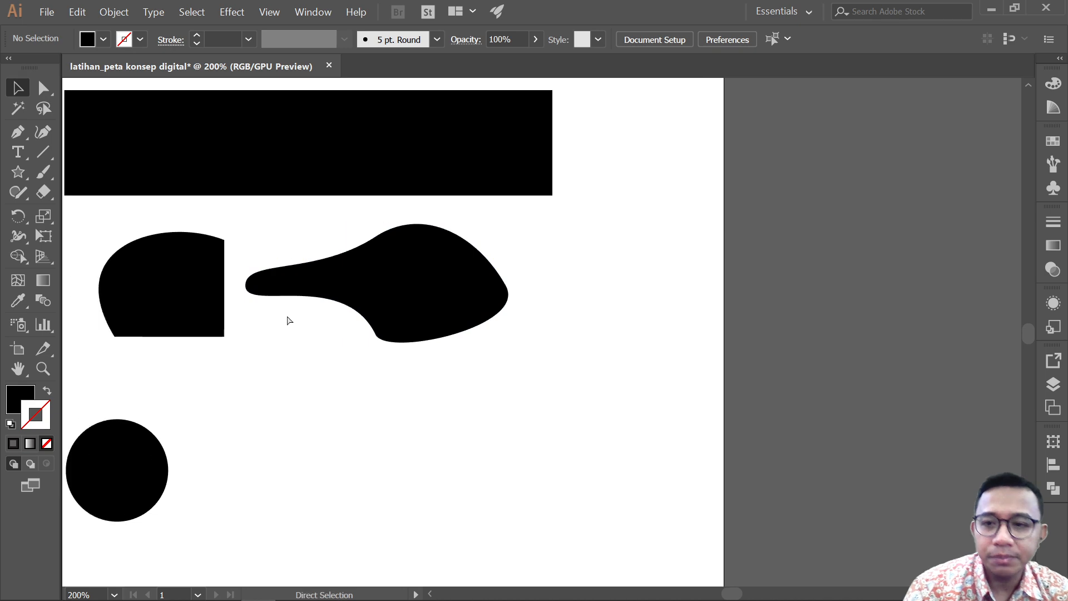
pyautogui.hscroll(-6, 303, 328)
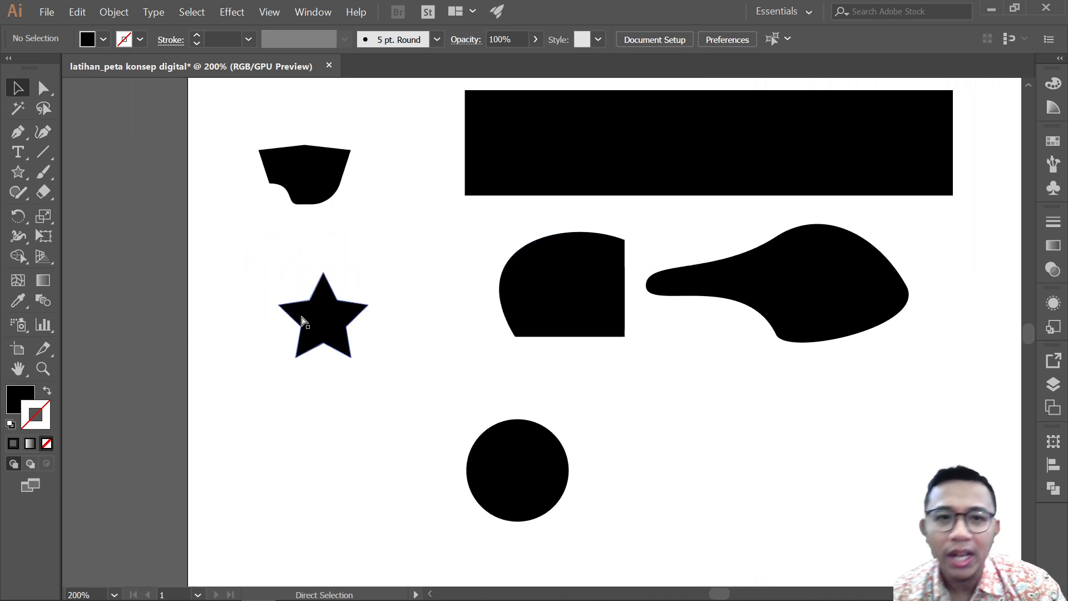
pyautogui.scroll(1, 303, 322)
pyautogui.scroll(1, 308, 323)
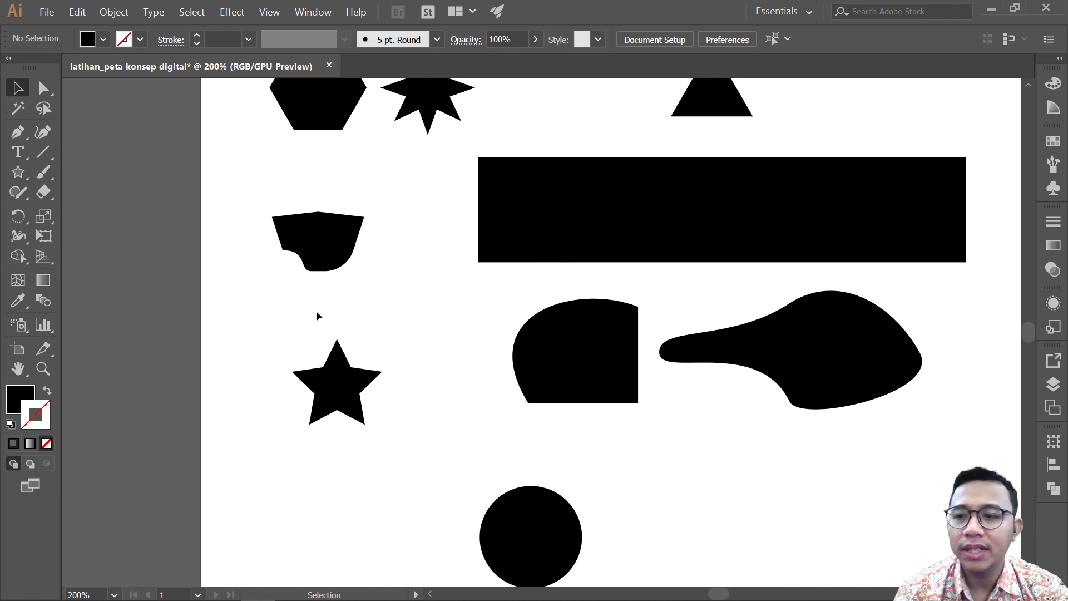
pyautogui.scroll(-1, 316, 316)
pyautogui.hscroll(1, 315, 316)
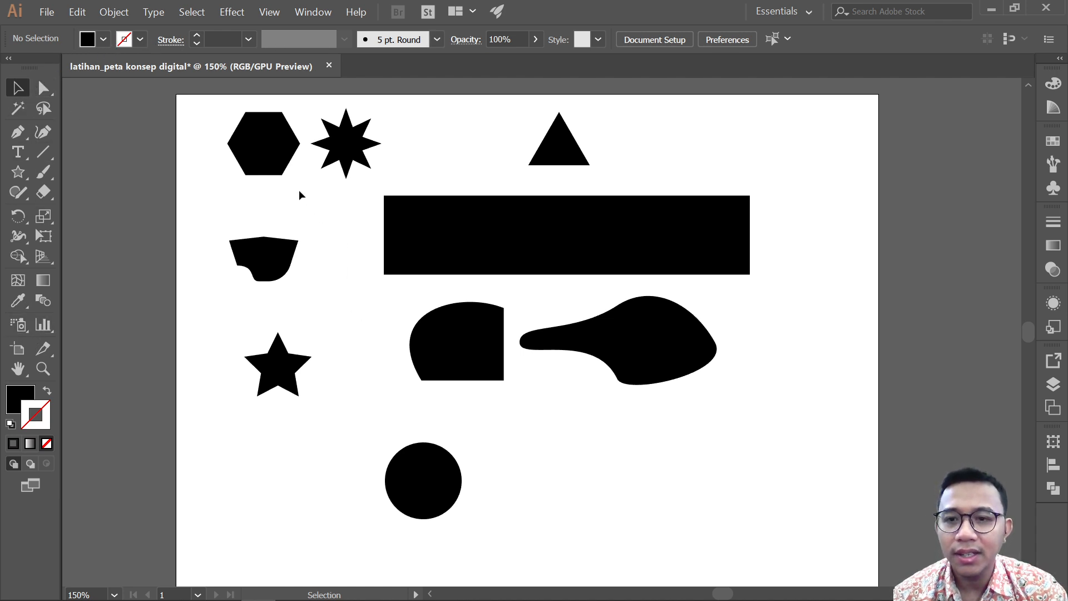
pyautogui.scroll(-2, 473, 446)
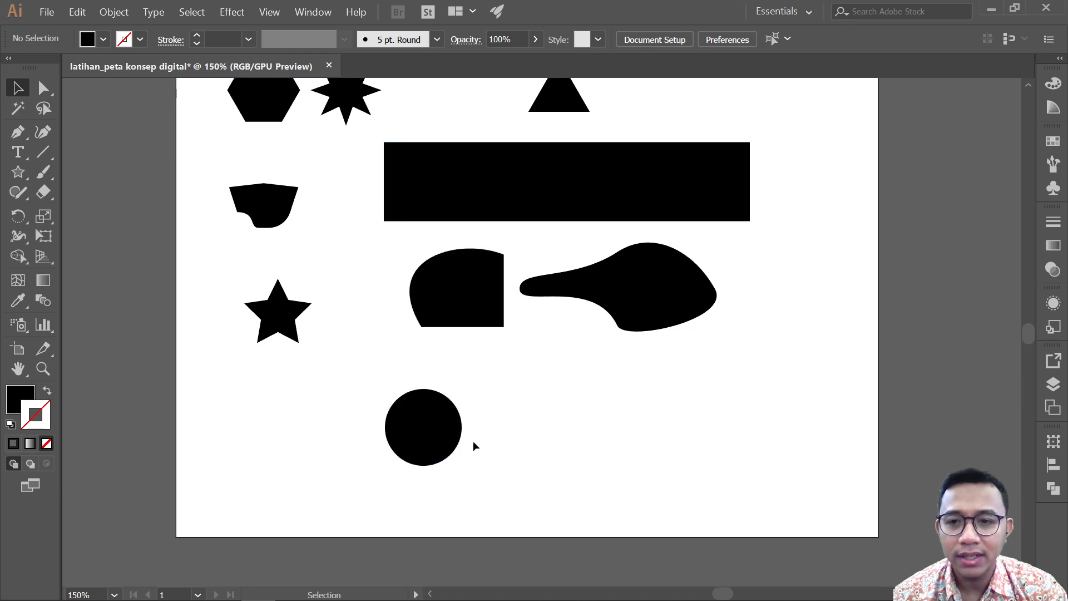
# Fill the circle at the bottom of the artboard with the light blue swatch.
pyautogui.click(432, 418)
pyautogui.scroll(-2, 475, 434)
pyautogui.scroll(4, 425, 396)
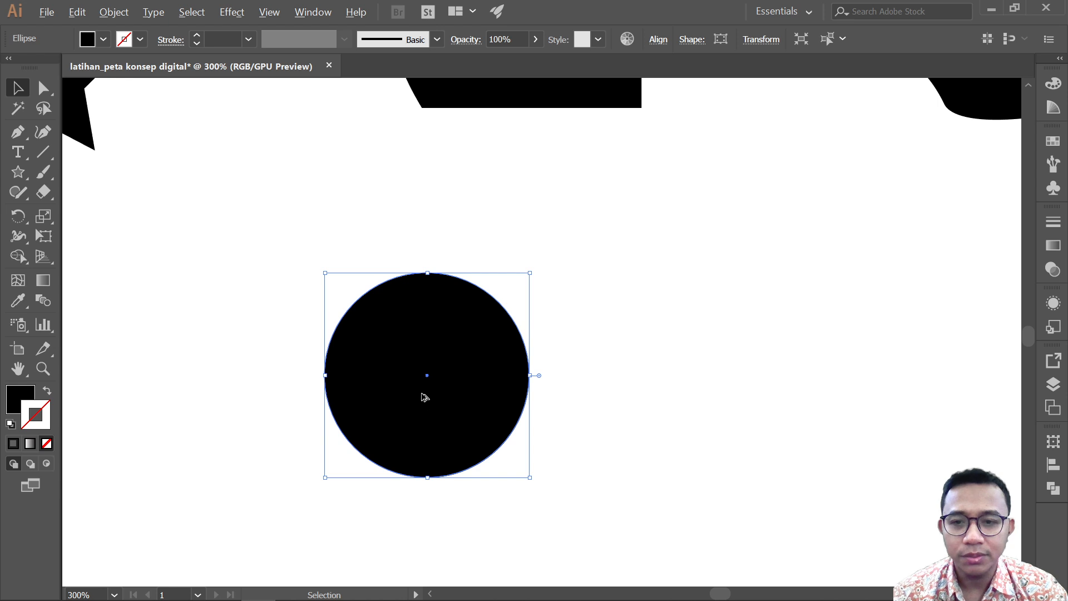
pyautogui.click(104, 41)
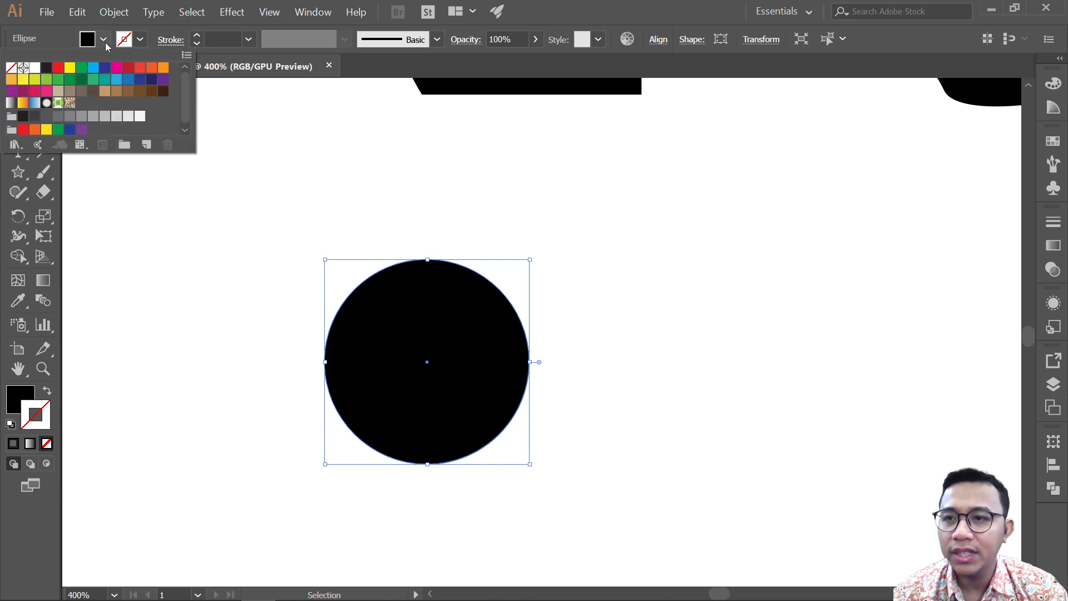
pyautogui.click(93, 69)
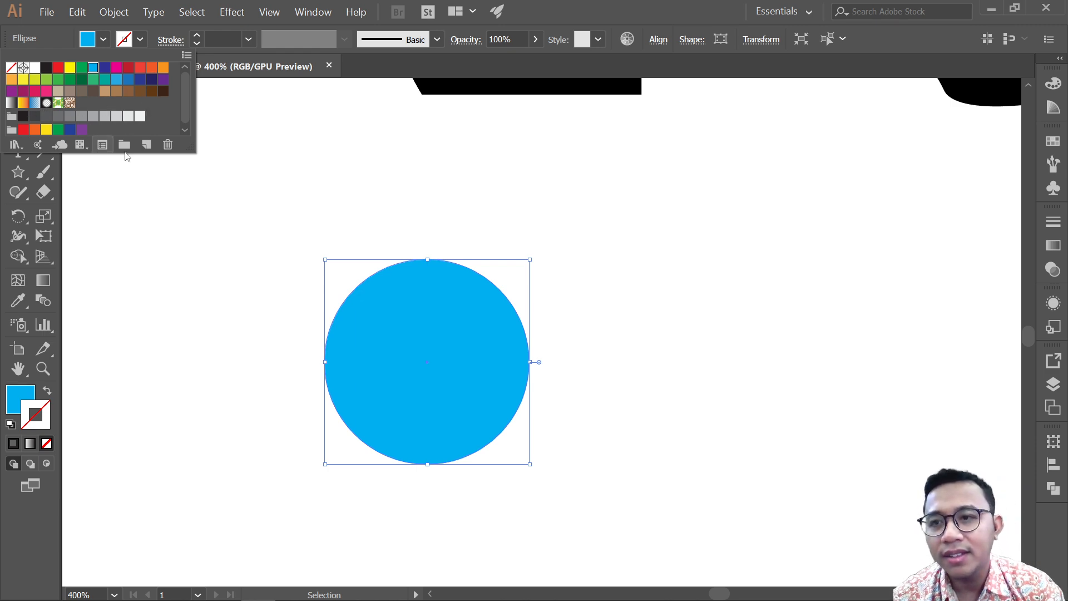
pyautogui.click(127, 156)
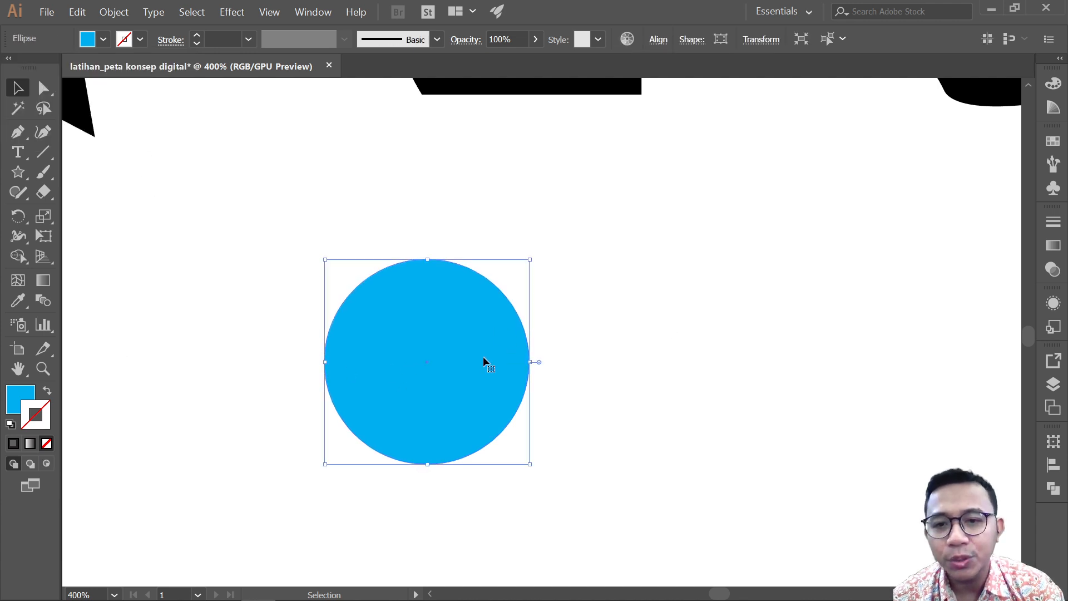
# Change the circle's fill to the dark pink B73E67 through the Color Picker.
pyautogui.click(22, 399)
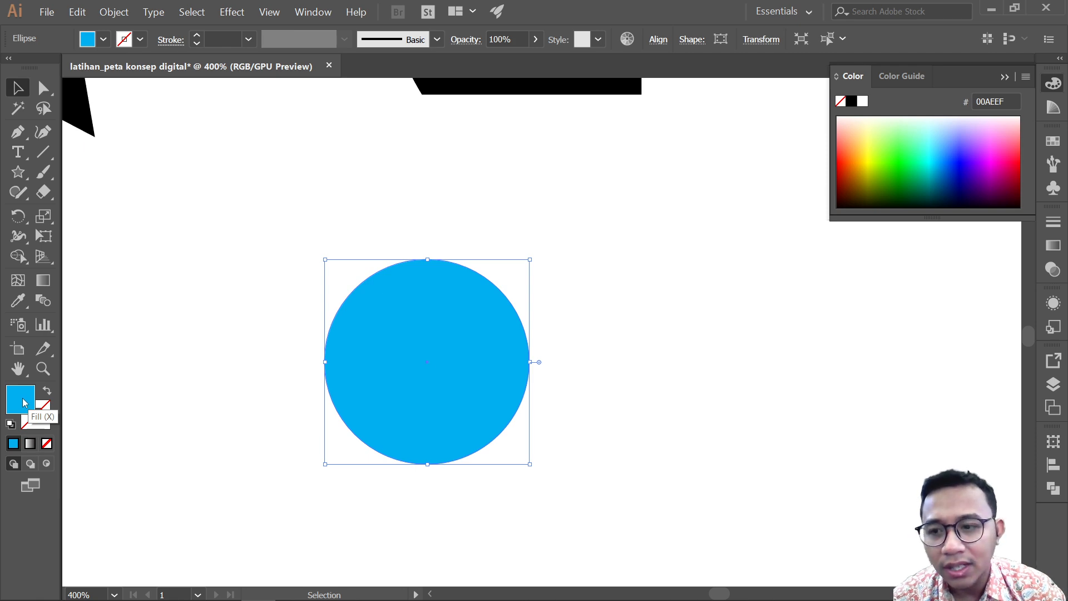
pyautogui.doubleClick(23, 400)
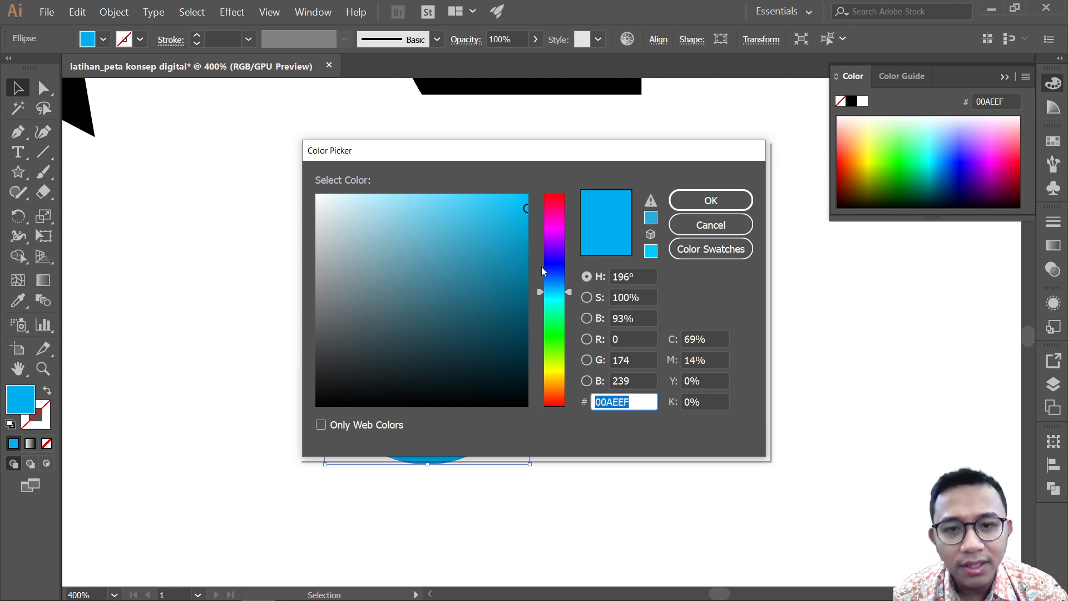
pyautogui.moveTo(543, 267); pyautogui.dragTo(542, 206)
pyautogui.click(500, 269)
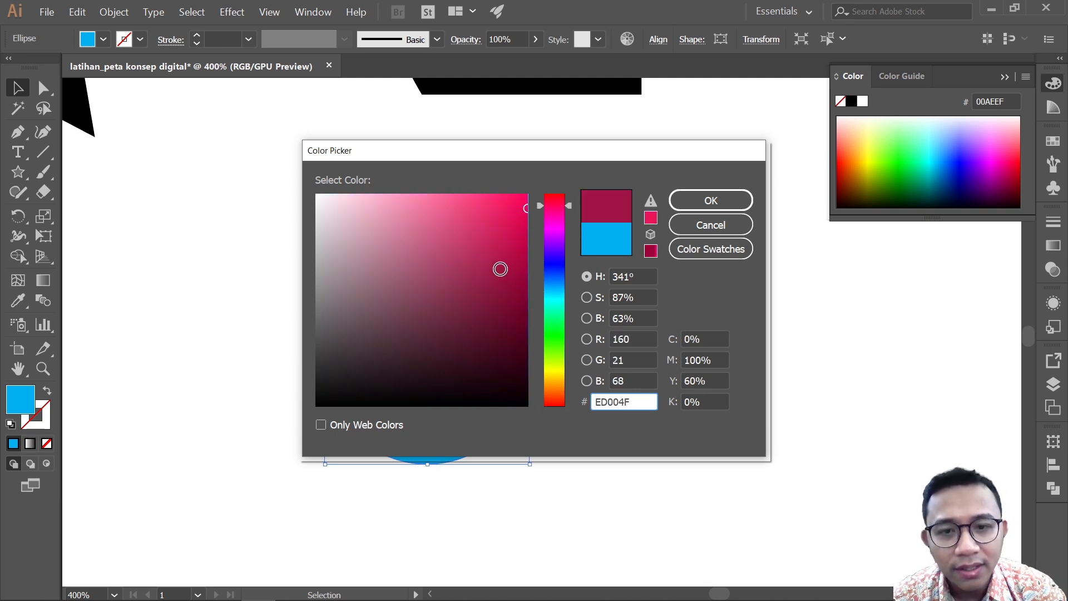
pyautogui.moveTo(501, 268)
pyautogui.mouseDown()
pyautogui.moveTo(454, 239)
pyautogui.moveTo(455, 253)
pyautogui.mouseUp()
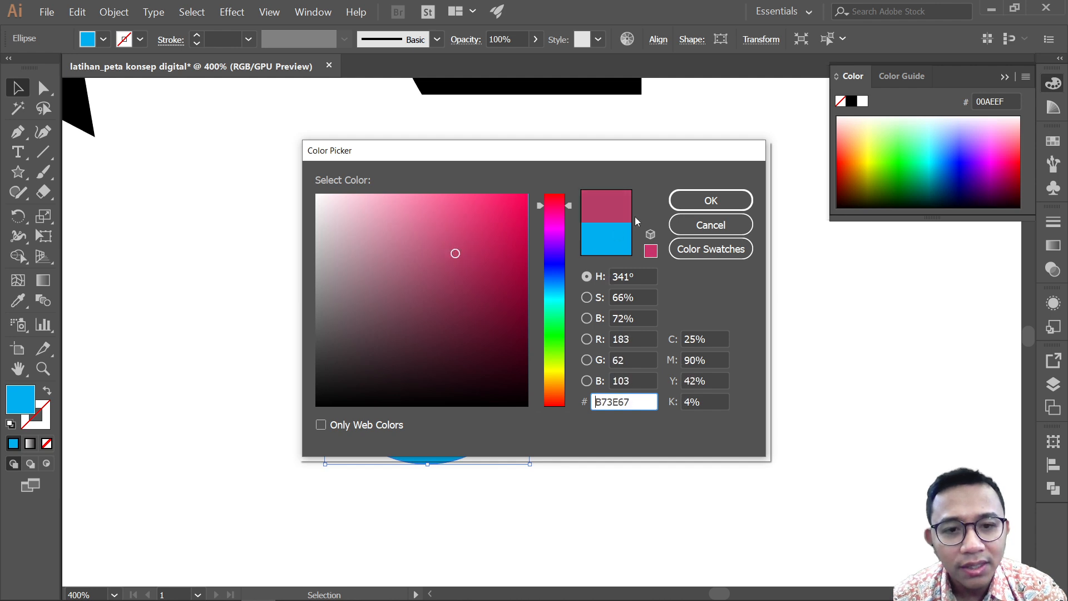
pyautogui.click(705, 201)
pyautogui.click(266, 222)
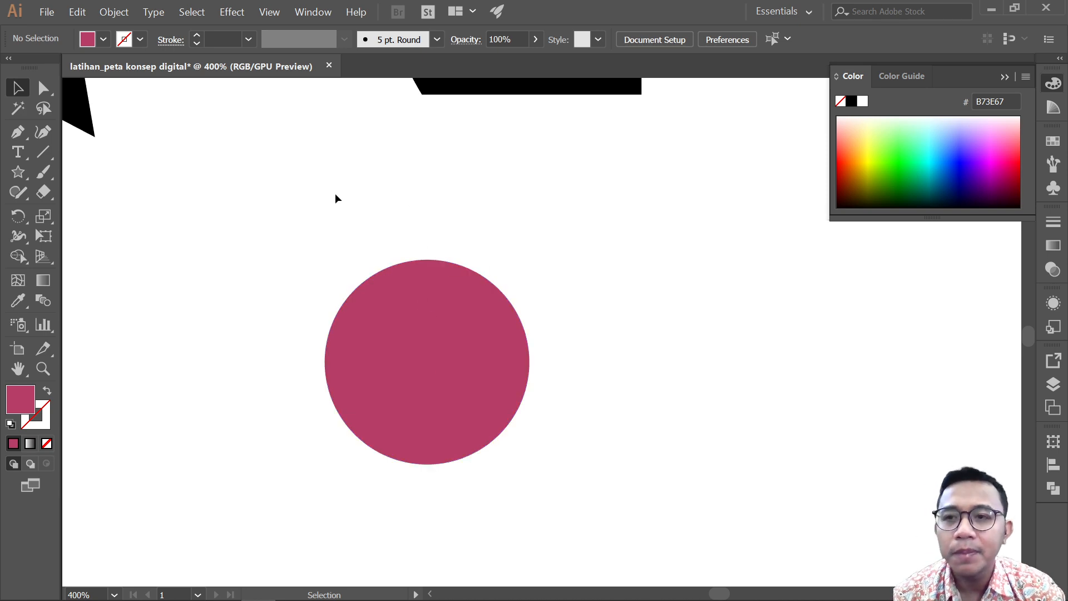
# Move the circle slightly up and to the left and give it a dark green swatch stroke.
pyautogui.moveTo(419, 346); pyautogui.dragTo(400, 299)
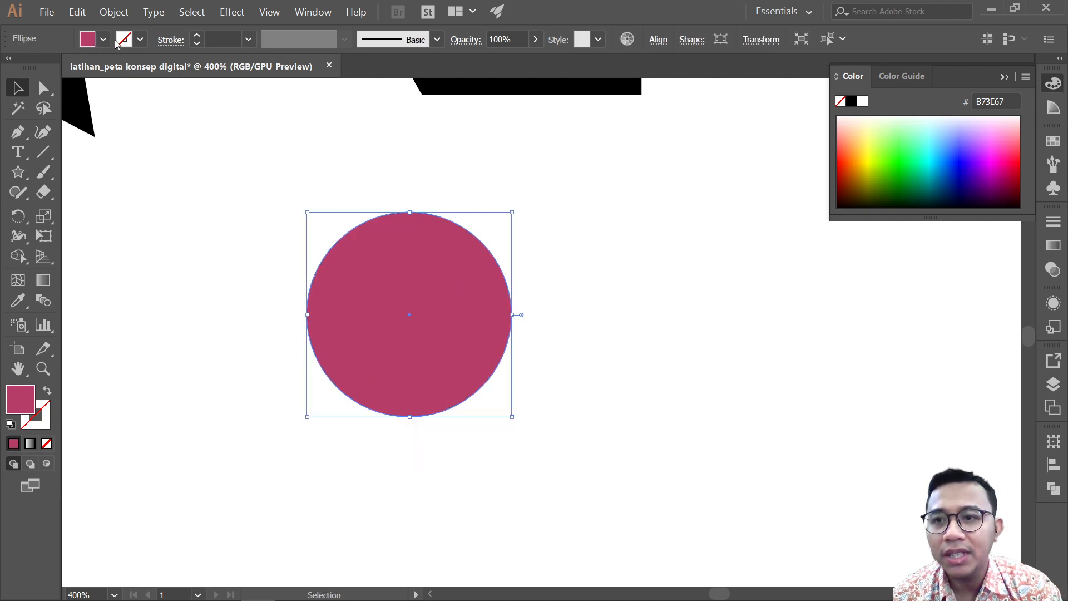
pyautogui.click(140, 40)
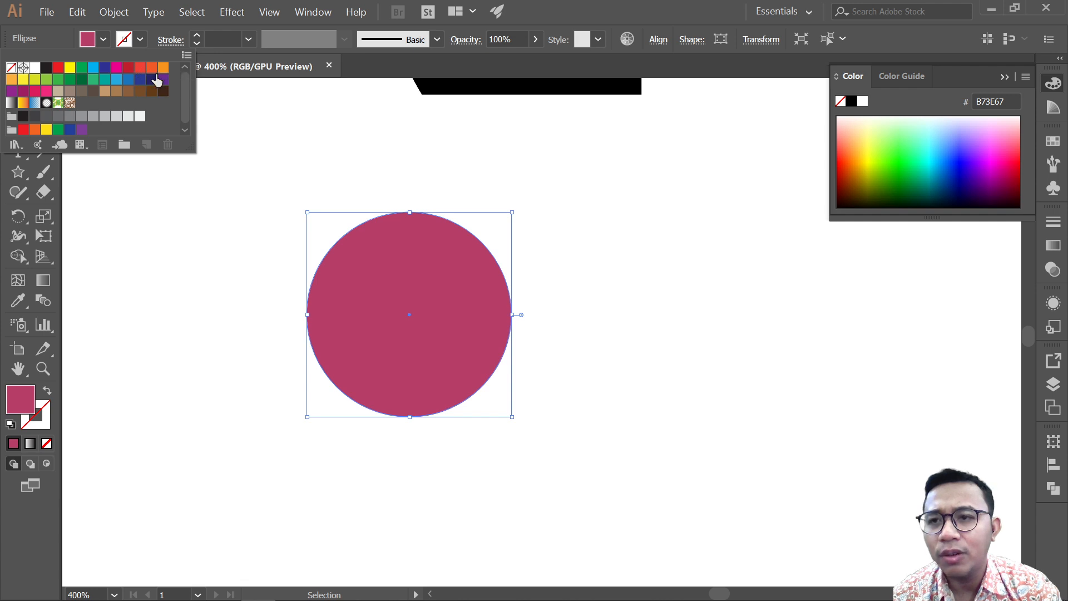
pyautogui.click(81, 81)
pyautogui.click(520, 247)
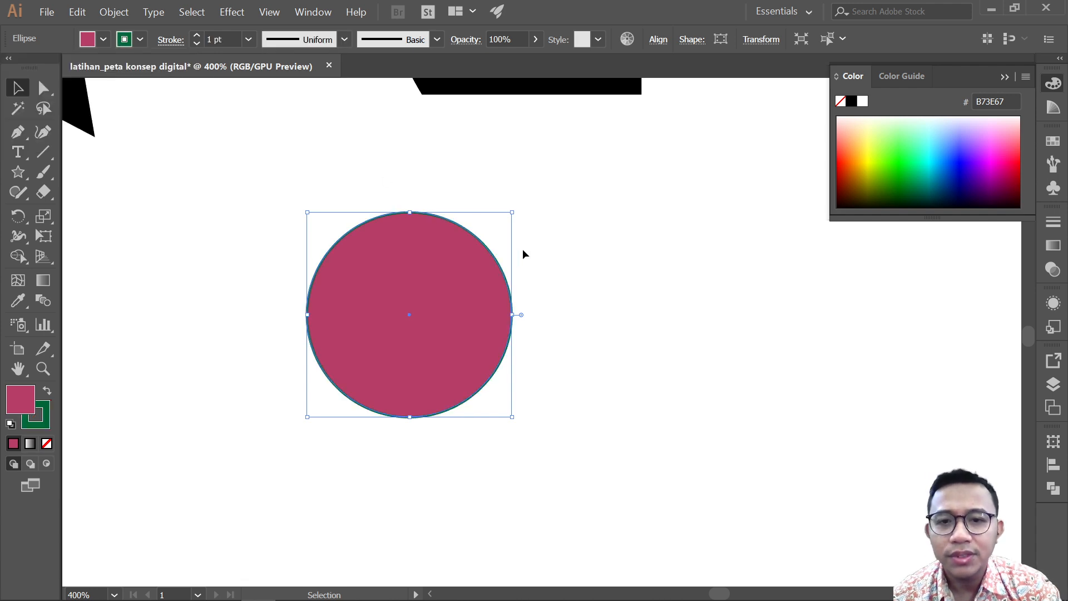
pyautogui.click(565, 250)
pyautogui.scroll(3, 508, 241)
pyautogui.scroll(-2, 440, 239)
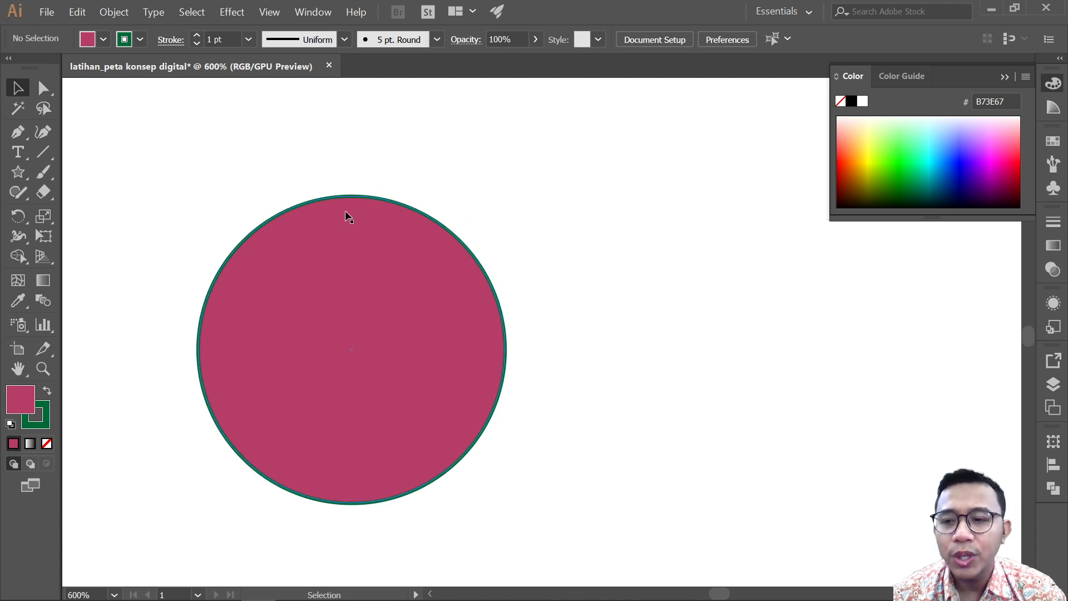
# Try to change the stroke colour to blue 2424ED while nothing is selected.
pyautogui.click(46, 422)
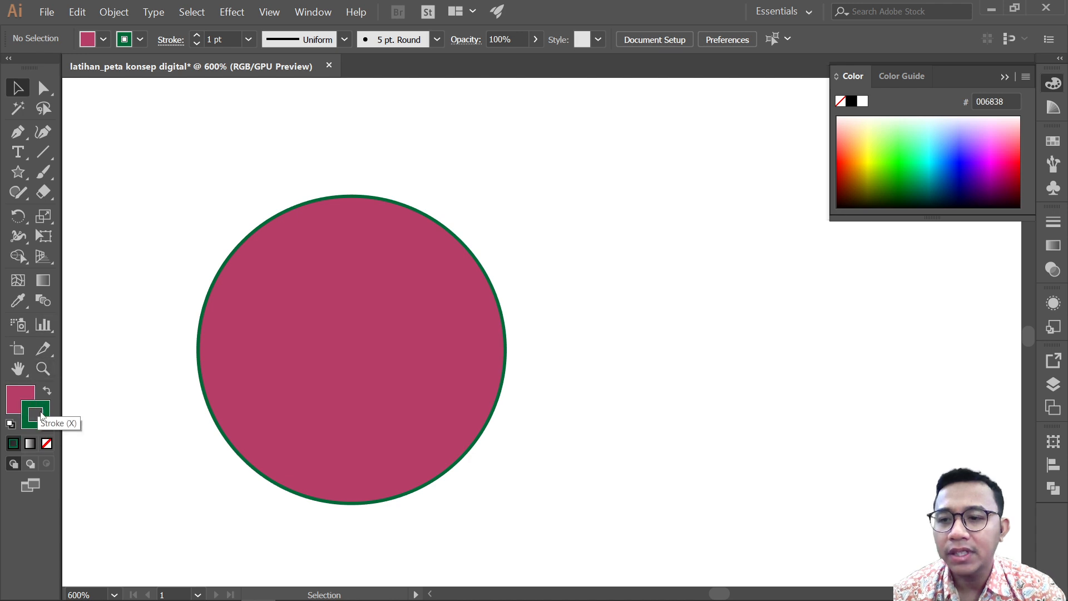
pyautogui.doubleClick(46, 425)
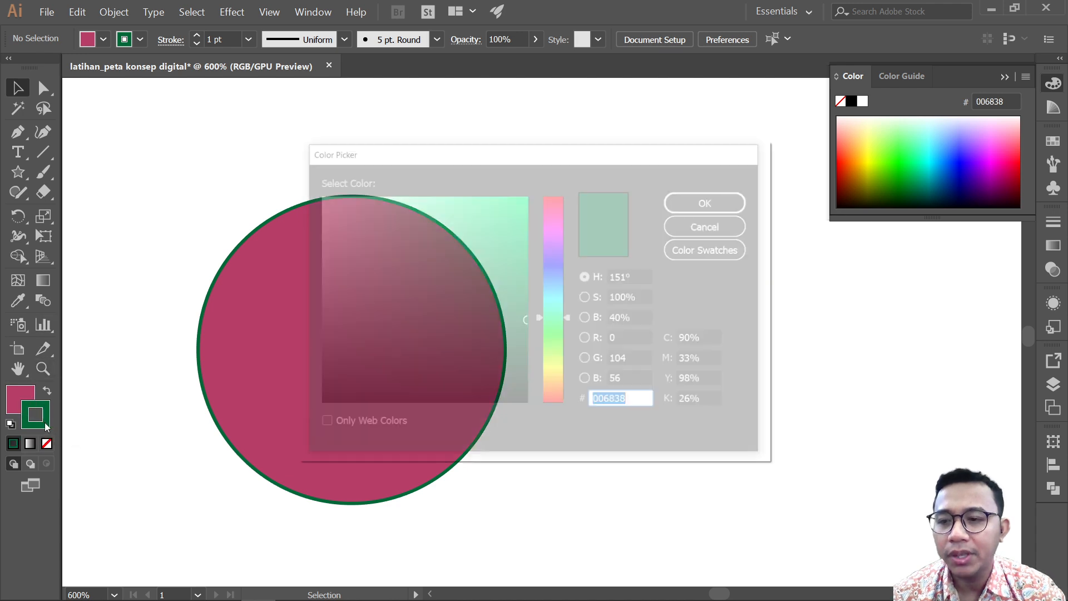
pyautogui.click(560, 276)
pyautogui.moveTo(560, 276)
pyautogui.mouseDown()
pyautogui.moveTo(560, 391)
pyautogui.moveTo(559, 265)
pyautogui.mouseUp()
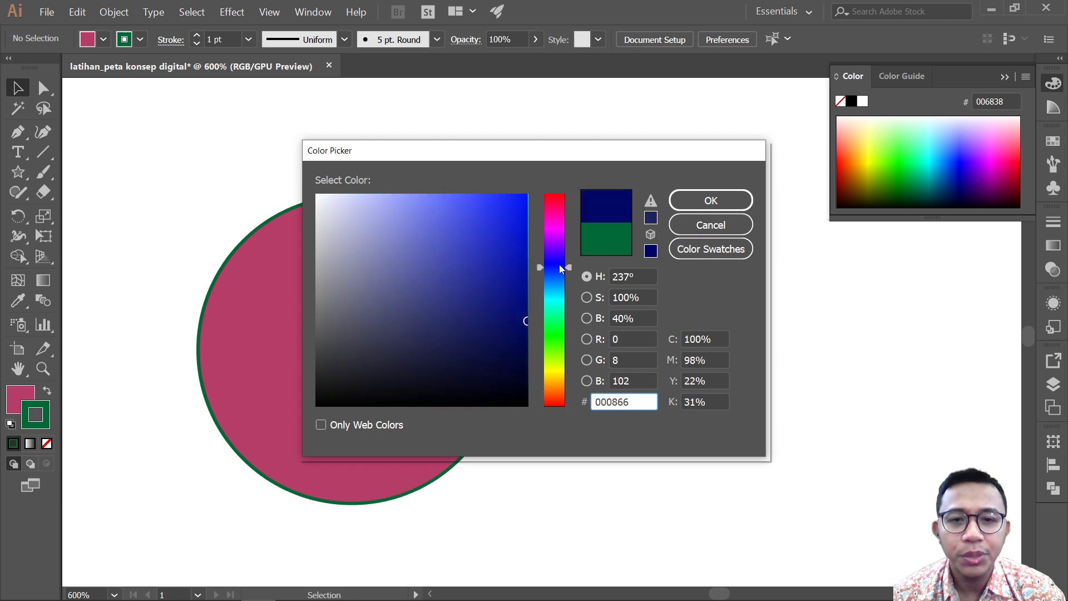
pyautogui.click(486, 220)
pyautogui.moveTo(486, 220)
pyautogui.mouseDown()
pyautogui.moveTo(465, 209)
pyautogui.moveTo(496, 207)
pyautogui.mouseUp()
pyautogui.click(704, 201)
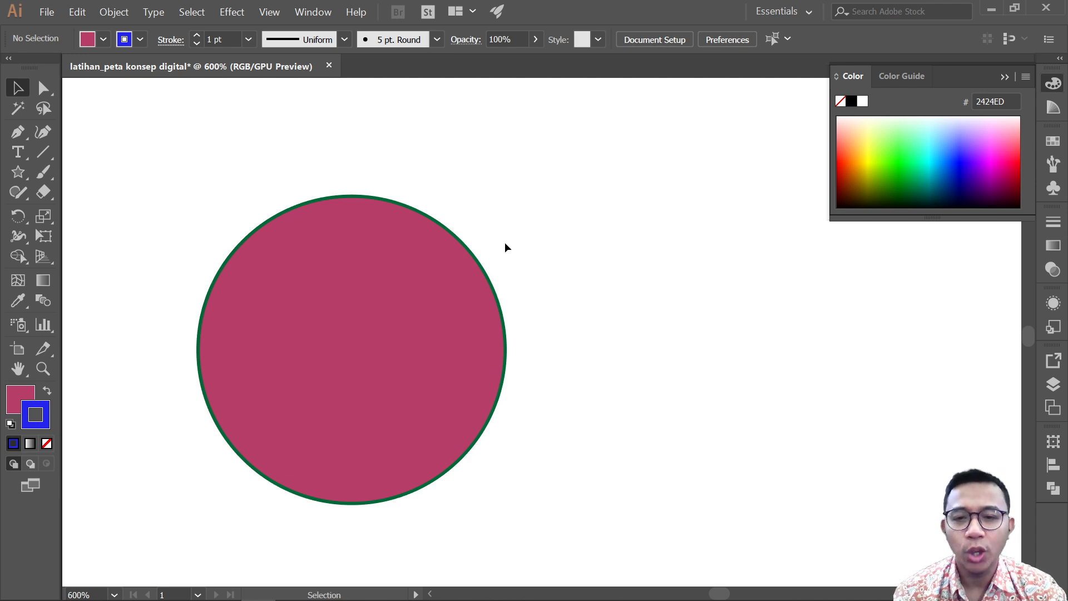
# Recolour the selected circle's stroke to blue 3F3FEA through the Color Picker.
pyautogui.click(408, 296)
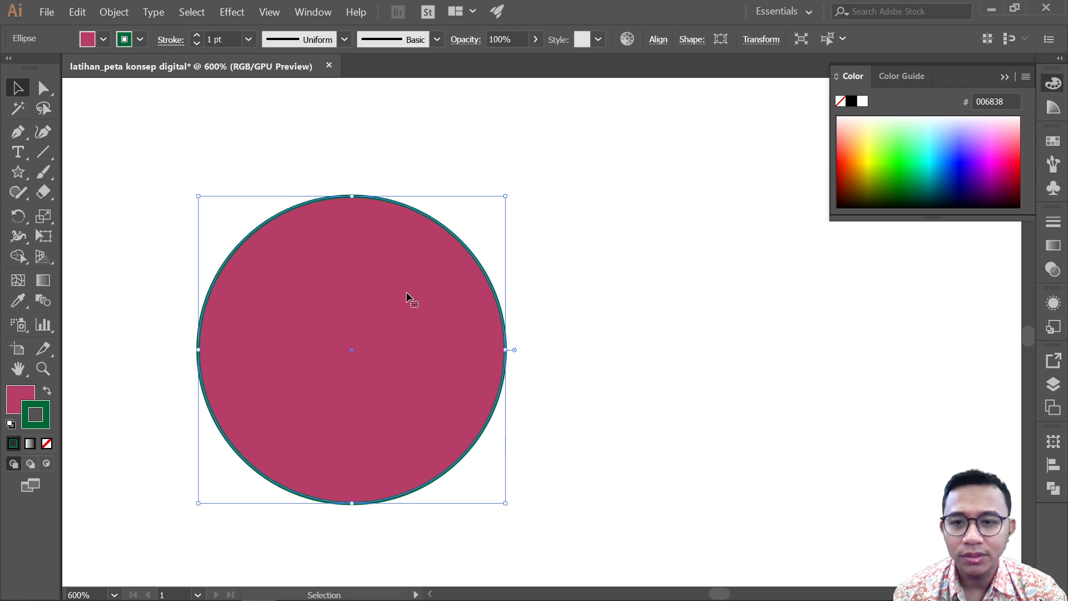
pyautogui.doubleClick(45, 423)
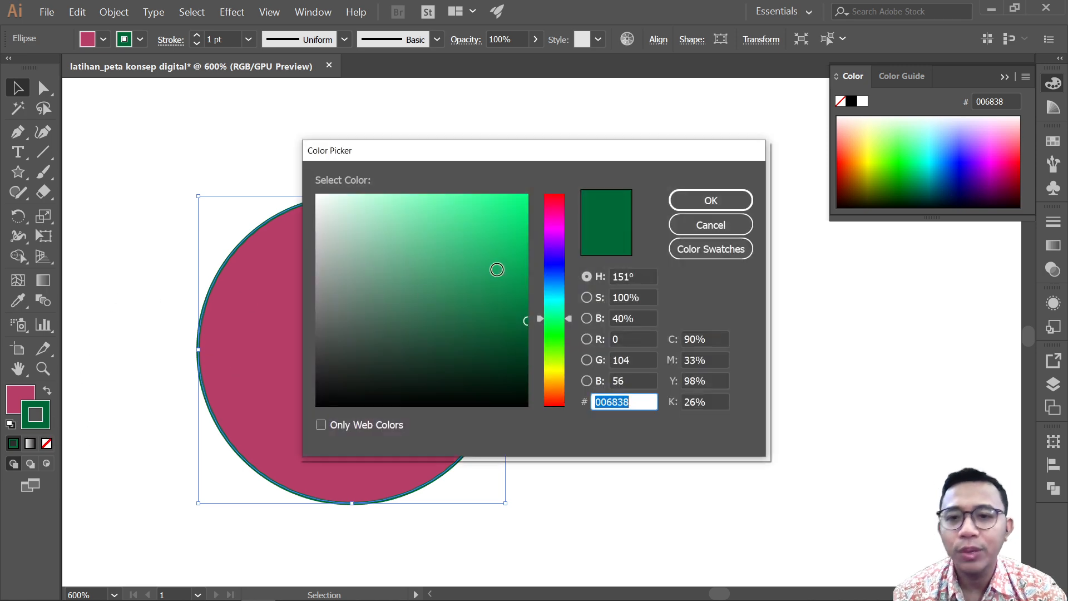
pyautogui.click(554, 264)
pyautogui.click(470, 209)
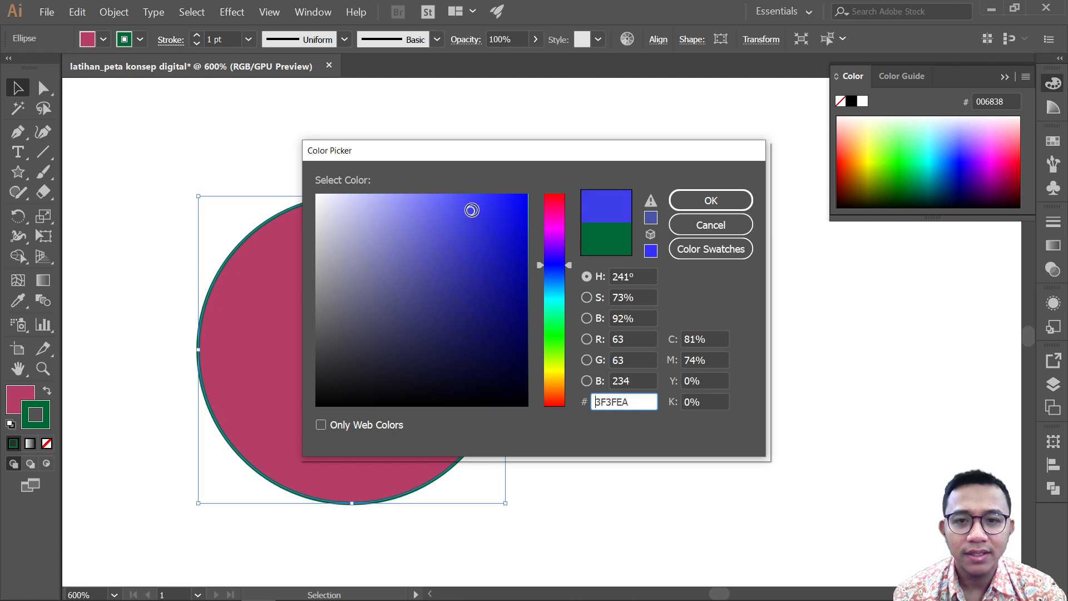
pyautogui.click(711, 201)
pyautogui.click(270, 121)
pyautogui.moveTo(276, 188); pyautogui.dragTo(536, 514)
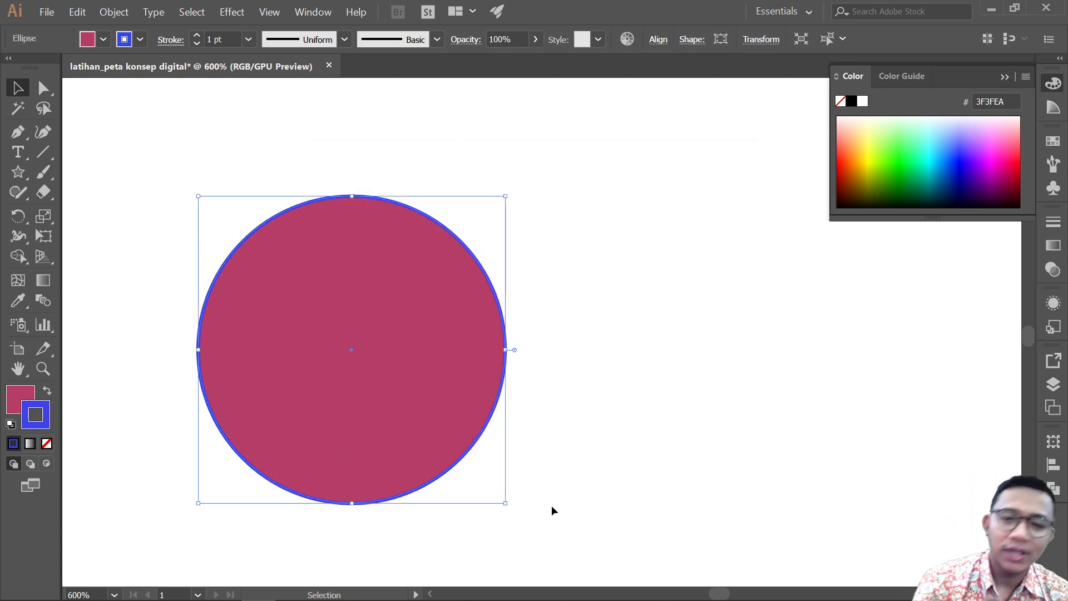
pyautogui.click(546, 479)
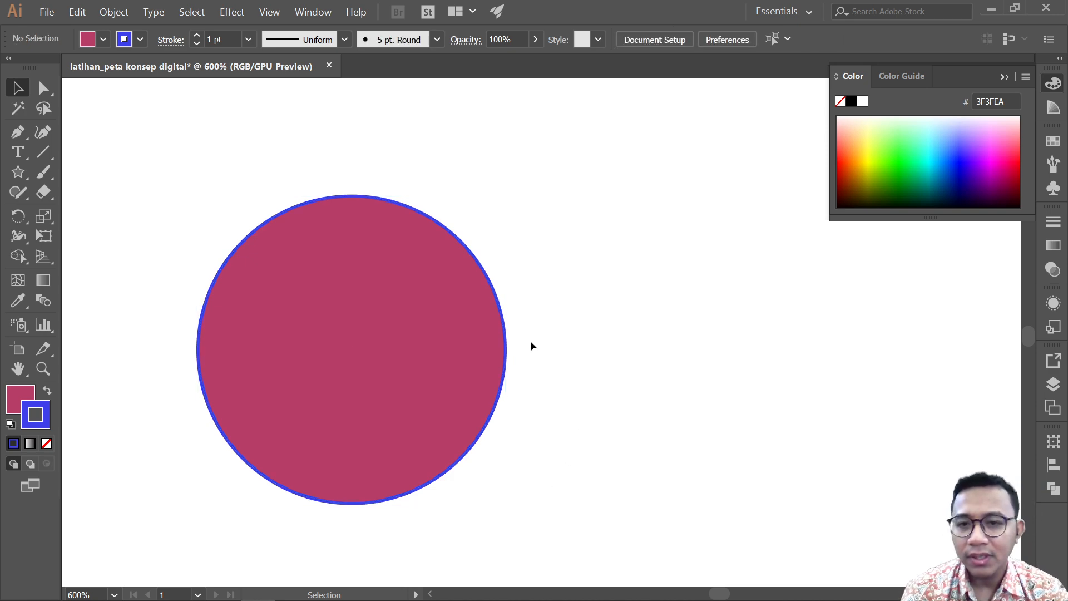
# Vary the circle's stroke weight up and down, finishing at 8 pt.
pyautogui.click(440, 301)
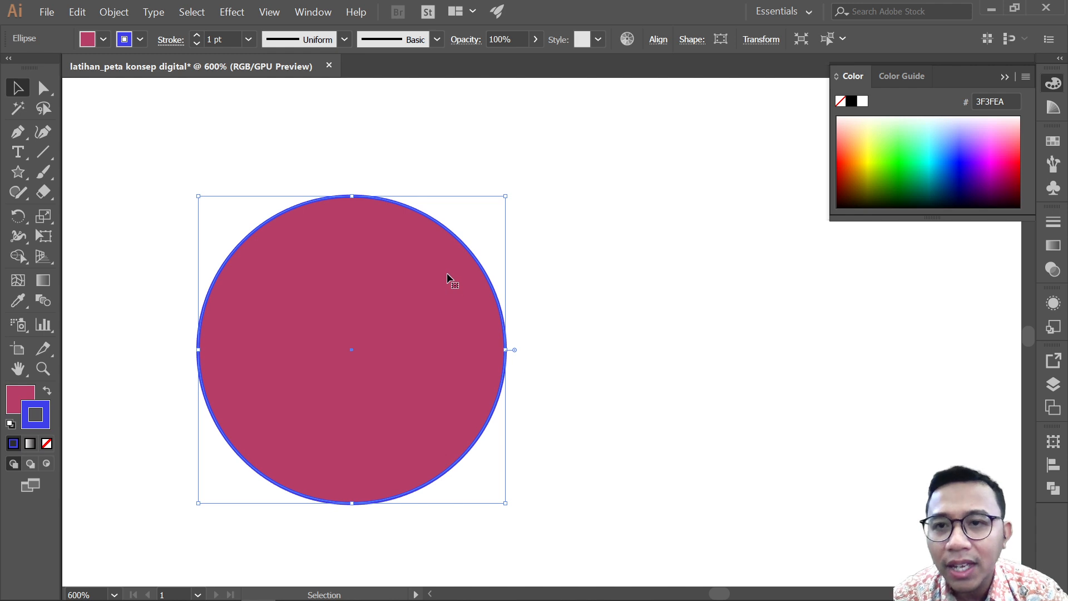
pyautogui.click(197, 35)
pyautogui.click(197, 36)
pyautogui.click(197, 36)
pyautogui.click(197, 36)
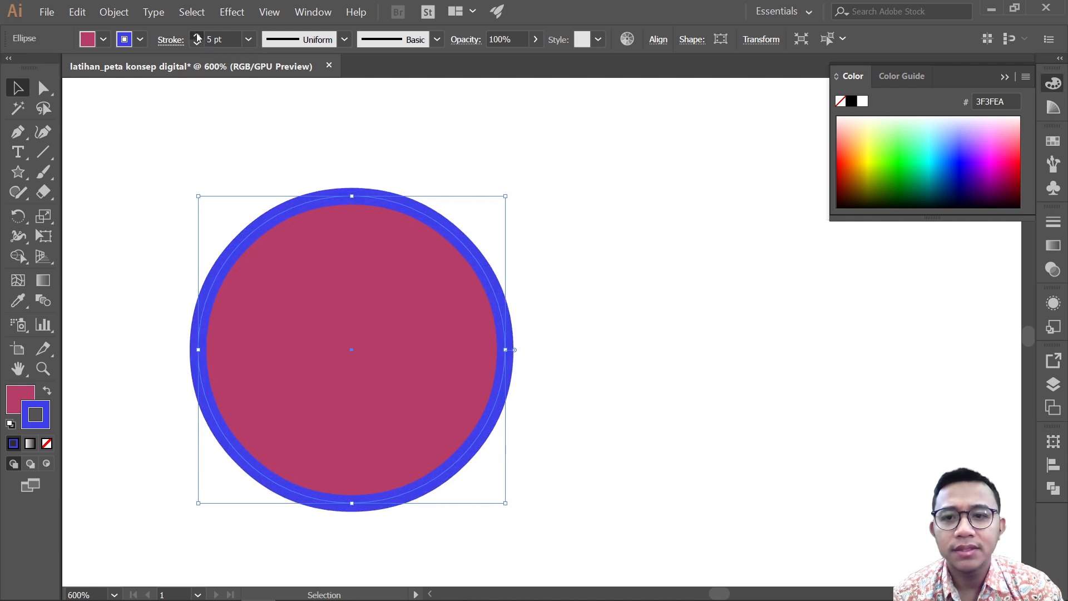
pyautogui.click(197, 36)
pyautogui.click(197, 36)
pyautogui.click(197, 44)
pyautogui.click(197, 43)
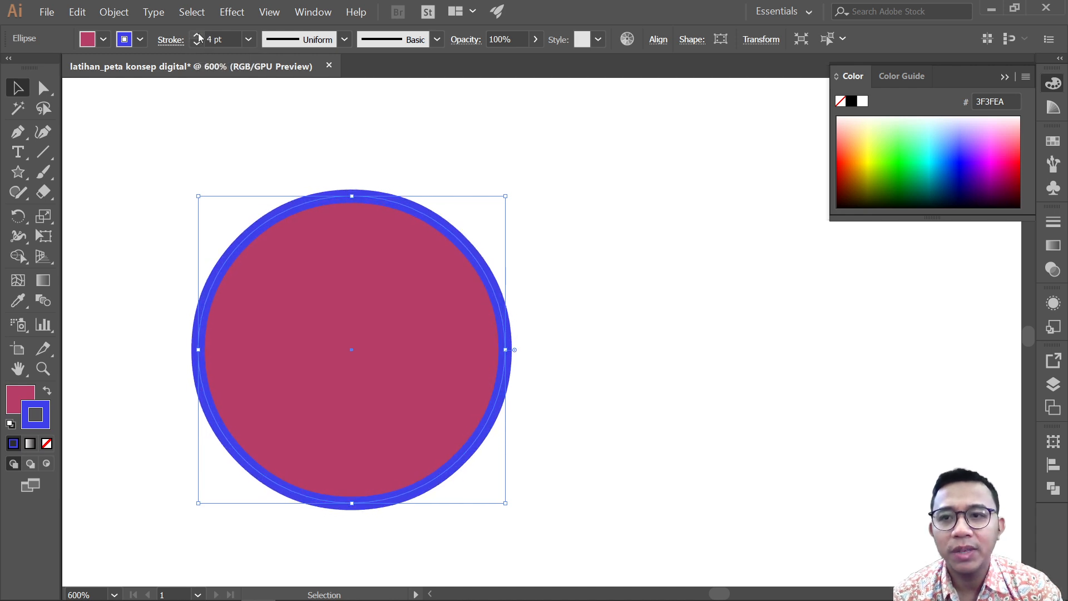
pyautogui.click(197, 35)
pyautogui.click(197, 35)
pyautogui.click(197, 35)
pyautogui.click(197, 44)
pyautogui.click(197, 44)
pyautogui.click(197, 44)
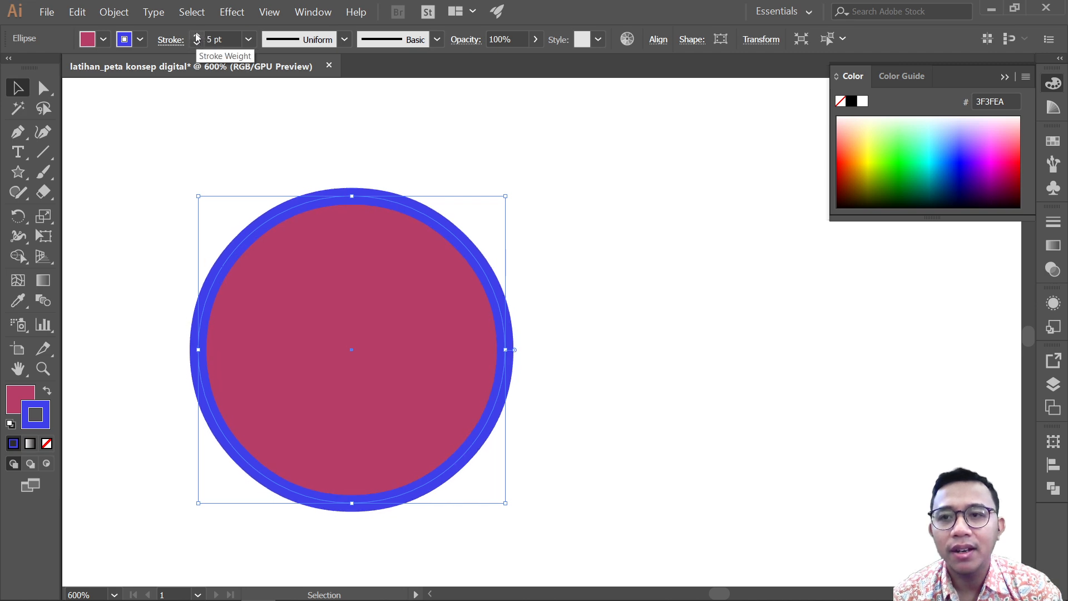
pyautogui.click(197, 35)
pyautogui.click(197, 35)
pyautogui.click(197, 35)
pyautogui.click(367, 148)
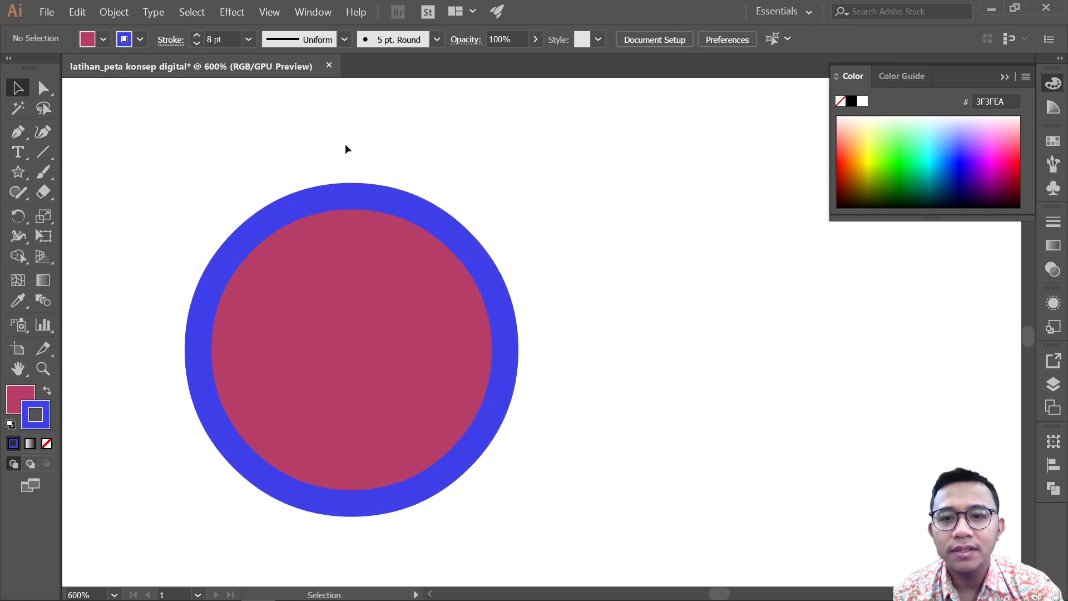
# Raise the circle's stroke weight to 10 pt and open its detailed stroke options.
pyautogui.click(332, 207)
pyautogui.click(198, 34)
pyautogui.click(198, 35)
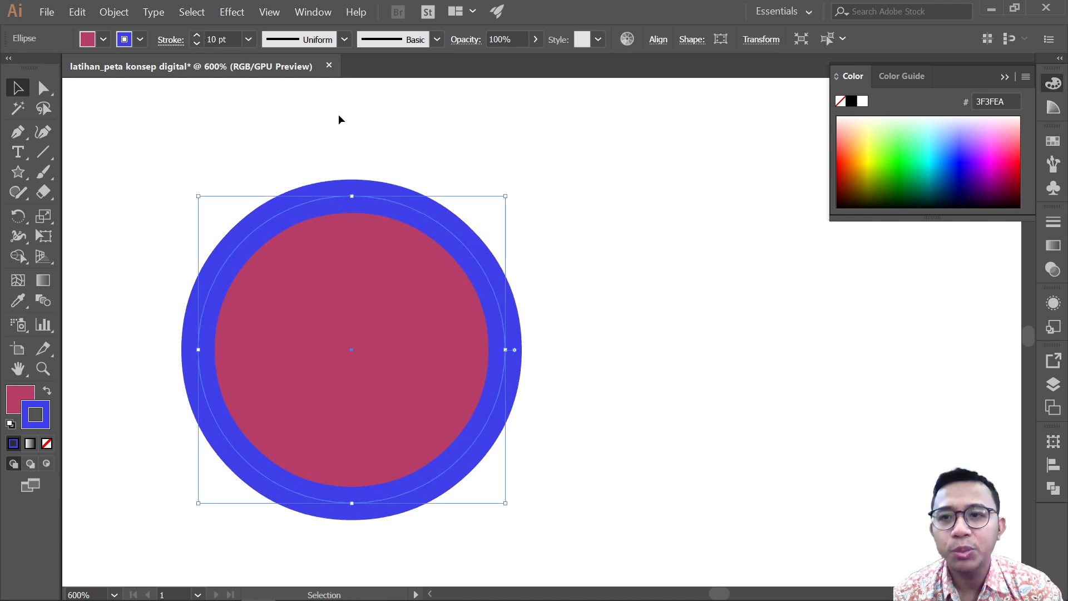
pyautogui.click(512, 231)
pyautogui.click(487, 283)
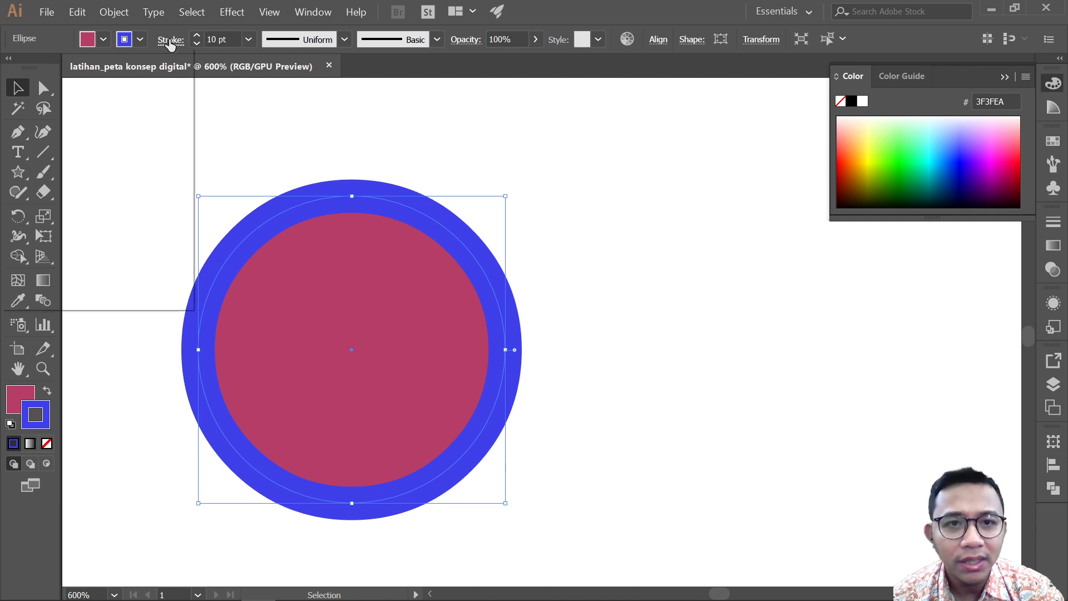
pyautogui.click(169, 41)
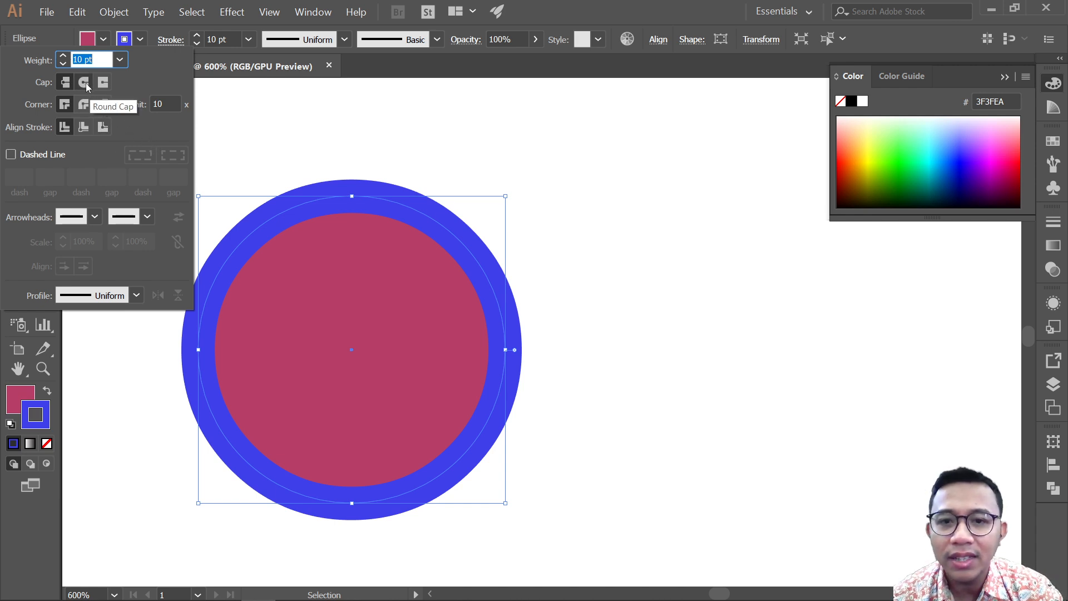
# Fill the wide black rectangle above the circle with bright green 17E57E through the Color Picker.
pyautogui.scroll(-1, 388, 146)
pyautogui.scroll(-3, 390, 155)
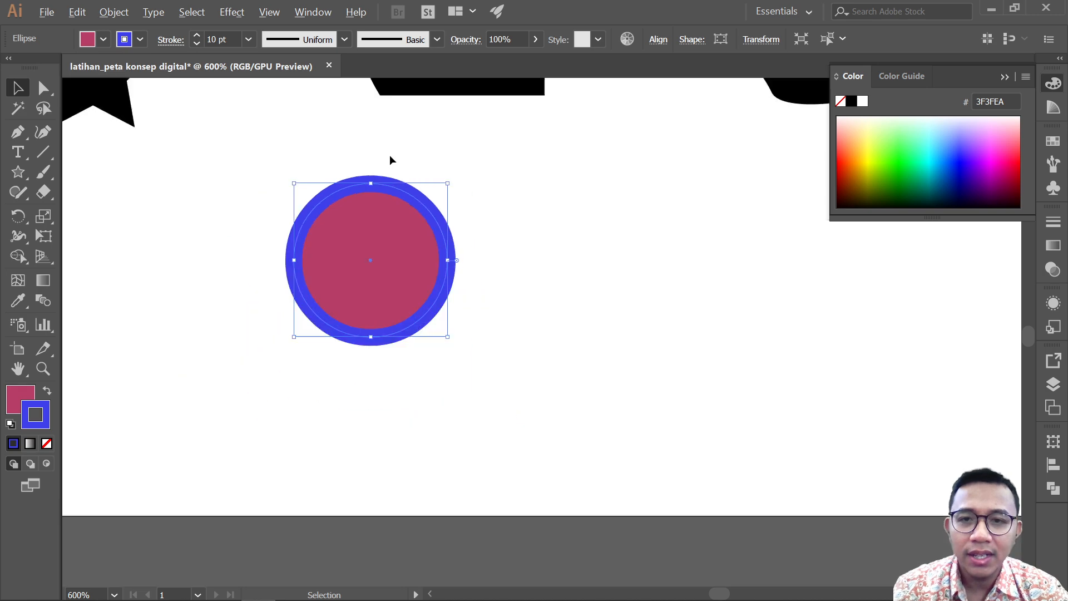
pyautogui.scroll(3, 401, 179)
pyautogui.click(405, 184)
pyautogui.scroll(2, 377, 186)
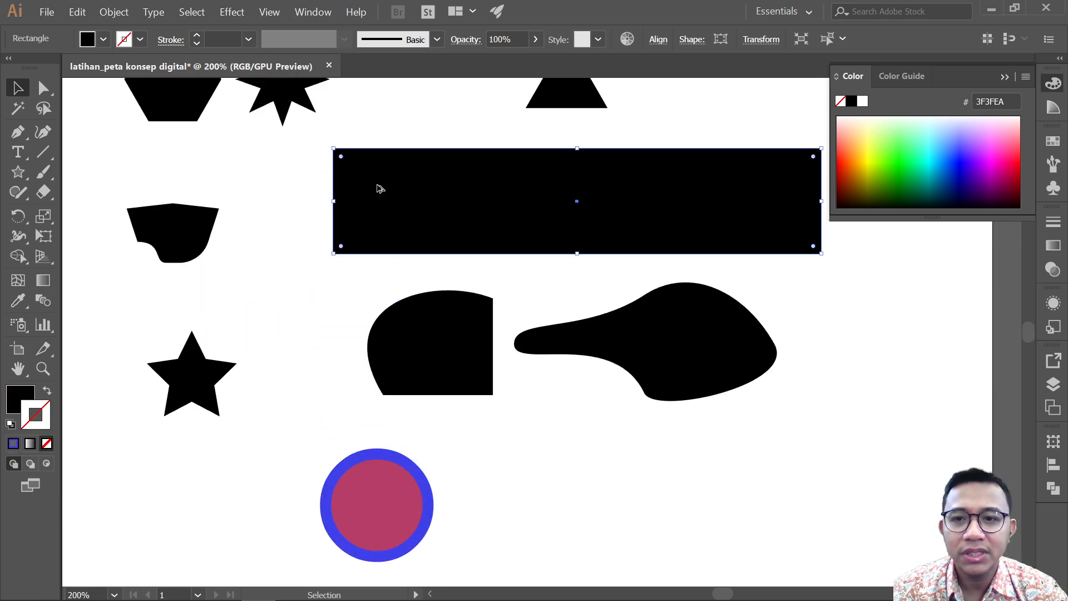
pyautogui.scroll(2, 327, 228)
pyautogui.scroll(2, 323, 225)
pyautogui.doubleClick(20, 399)
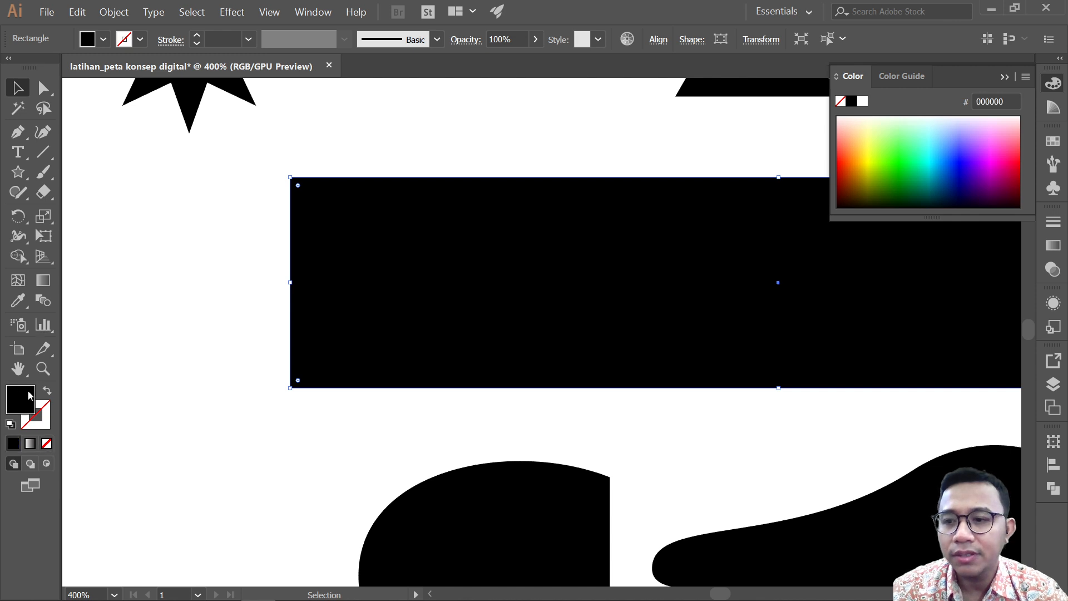
pyautogui.moveTo(398, 281); pyautogui.dragTo(503, 214)
pyautogui.click(711, 200)
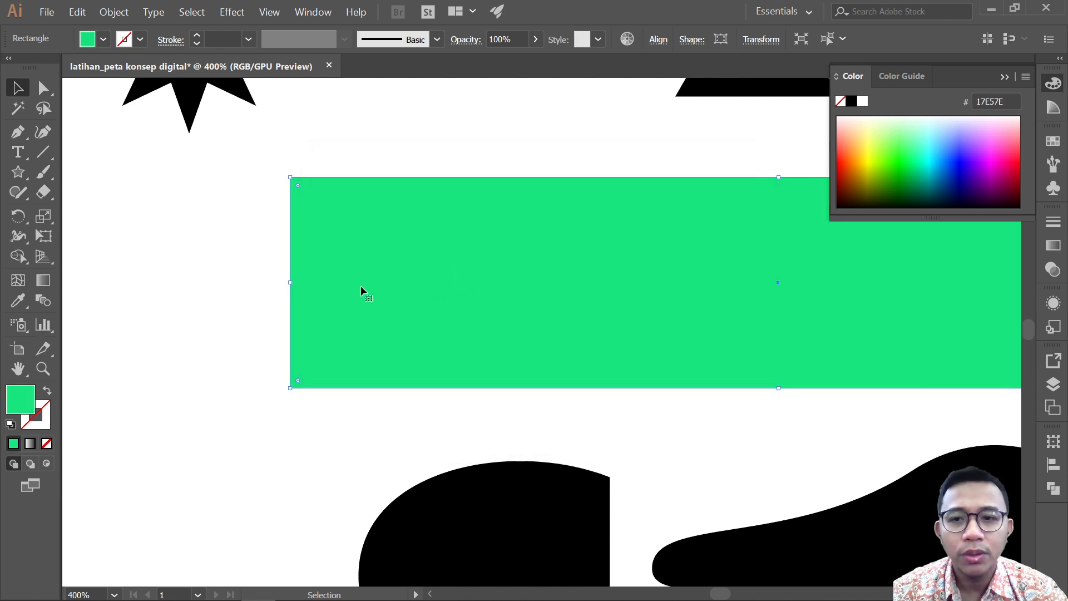
# Try to give the green rectangle a black 000000 stroke through the Color Picker.
pyautogui.doubleClick(40, 418)
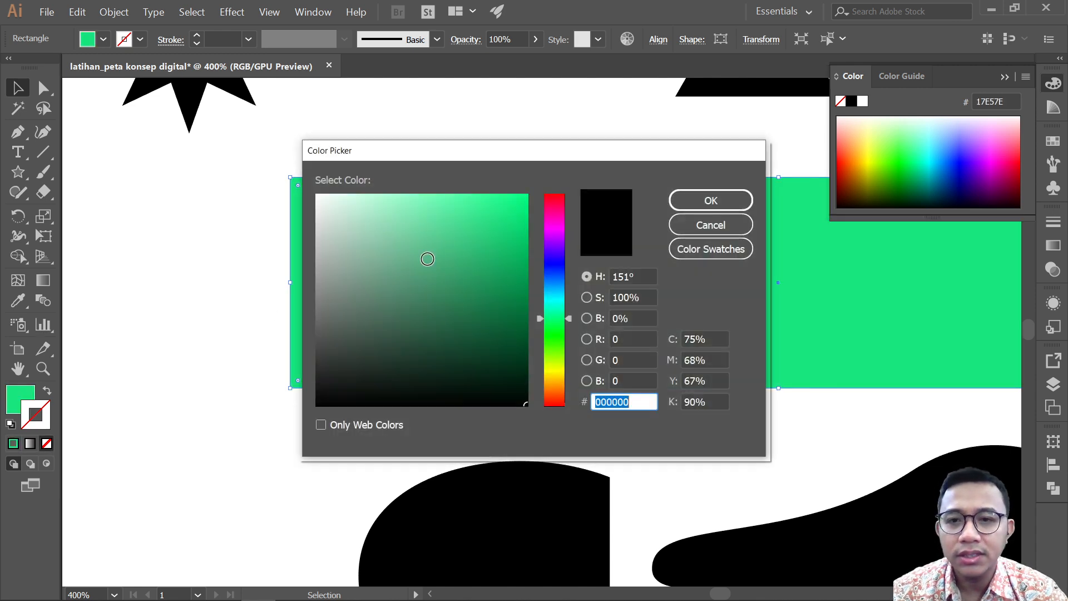
pyautogui.click(475, 358)
pyautogui.moveTo(475, 358); pyautogui.dragTo(508, 405)
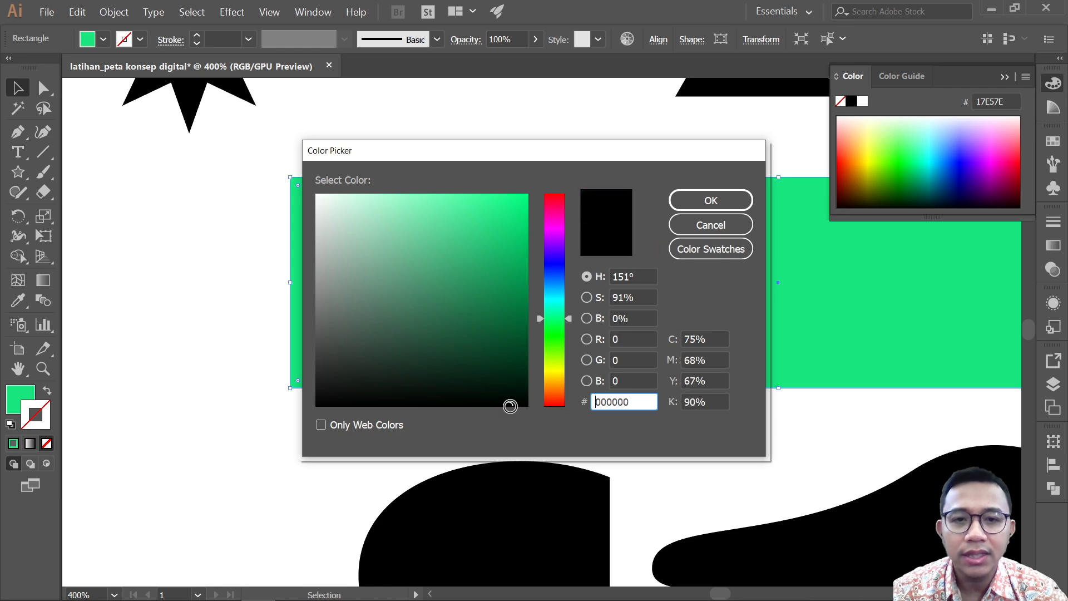
pyautogui.click(711, 200)
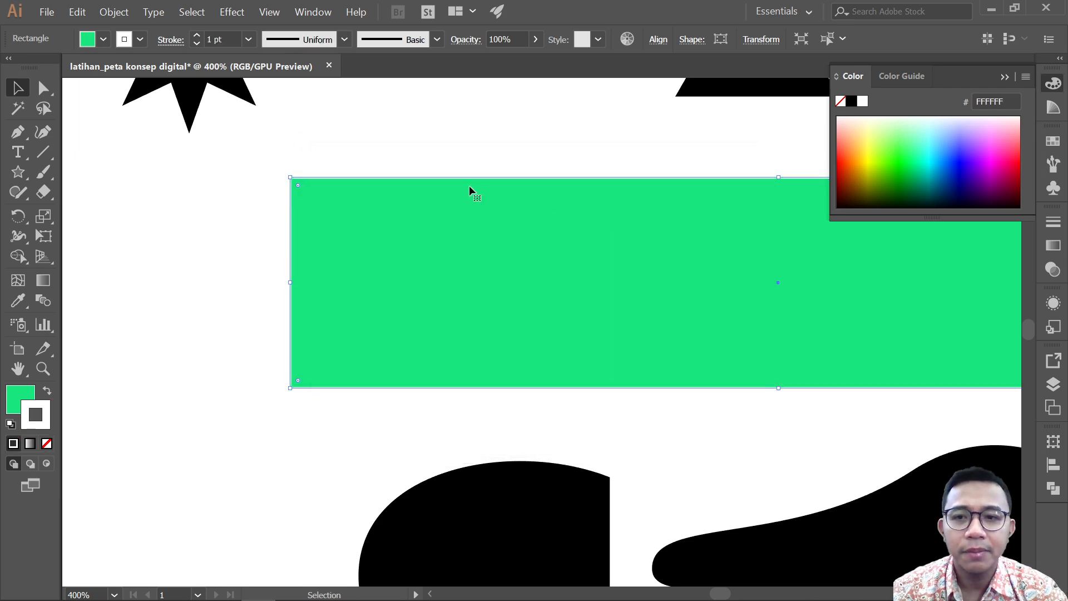
# Set the green rectangle's stroke colour to near-black 020202.
pyautogui.doubleClick(47, 424)
pyautogui.moveTo(479, 349)
pyautogui.mouseDown()
pyautogui.moveTo(484, 365)
pyautogui.moveTo(350, 405)
pyautogui.mouseUp()
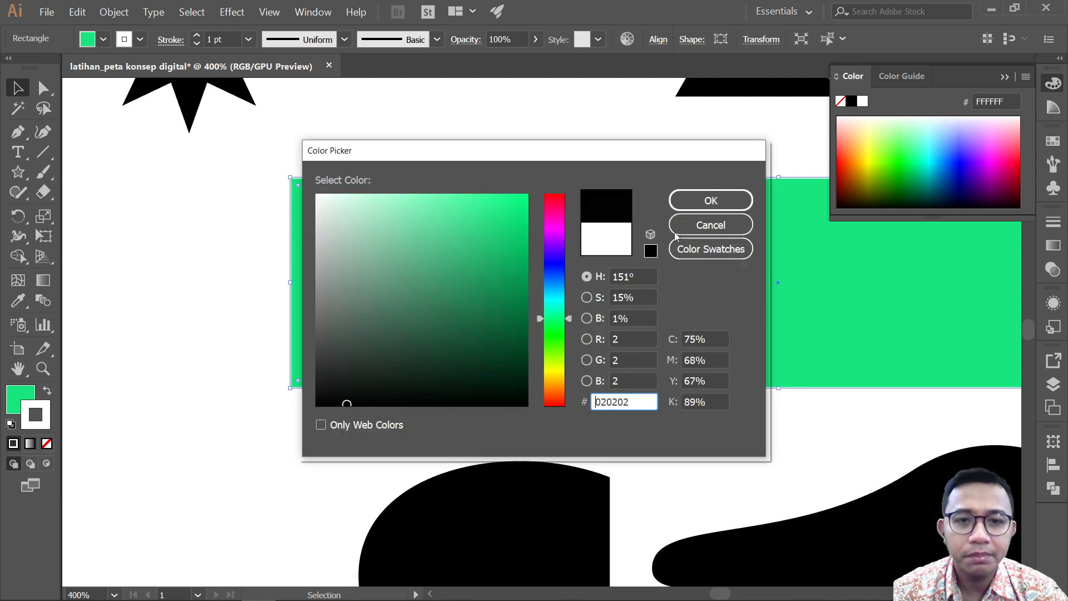
pyautogui.click(711, 201)
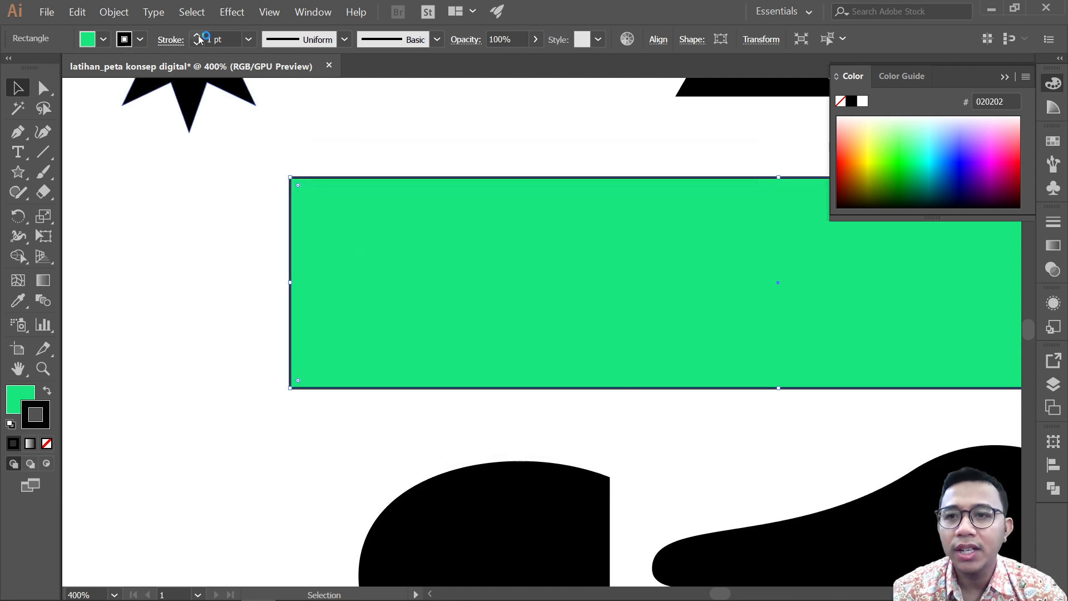
# Raise the green rectangle's stroke weight to 10 pt.
pyautogui.click(197, 35)
pyautogui.click(197, 35)
pyautogui.click(197, 35)
pyautogui.click(197, 35)
pyautogui.click(197, 35)
pyautogui.click(197, 35)
pyautogui.click(197, 35)
pyautogui.click(197, 35)
pyautogui.click(197, 35)
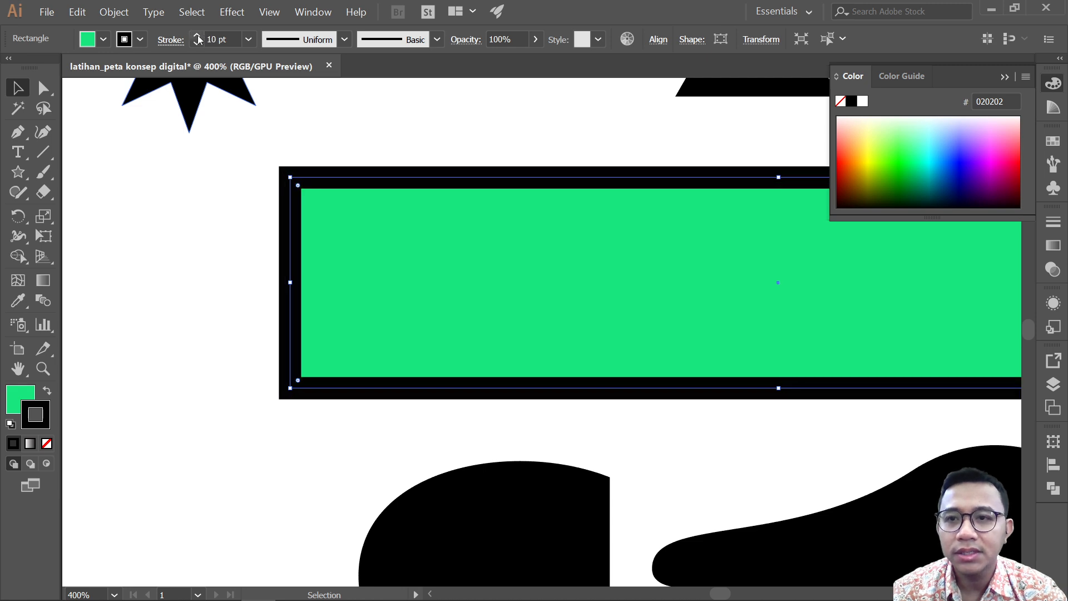
pyautogui.hotkey('ctrl', 'shift', 'a')
pyautogui.click(404, 189)
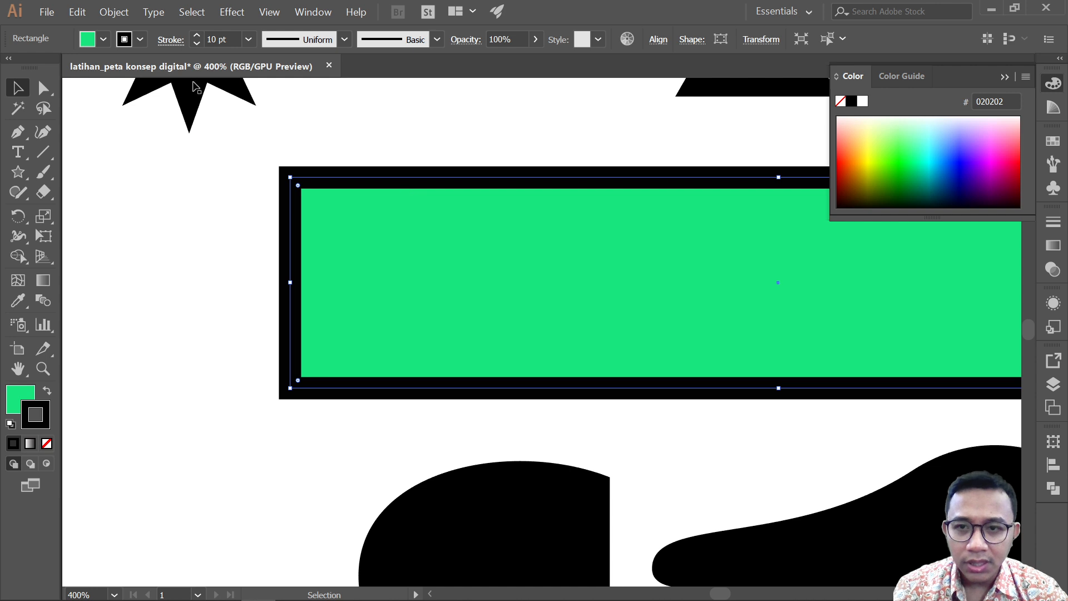
# Try the round and projecting caps and the round, miter and bevel corner joins on the rectangle's stroke in the detailed stroke options.
pyautogui.click(169, 40)
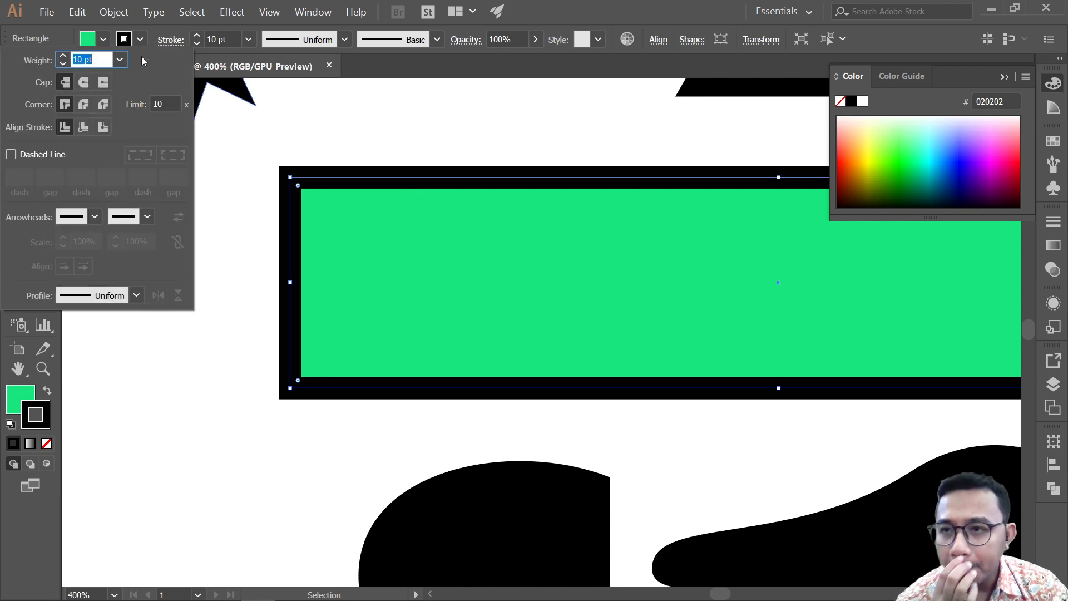
pyautogui.click(84, 82)
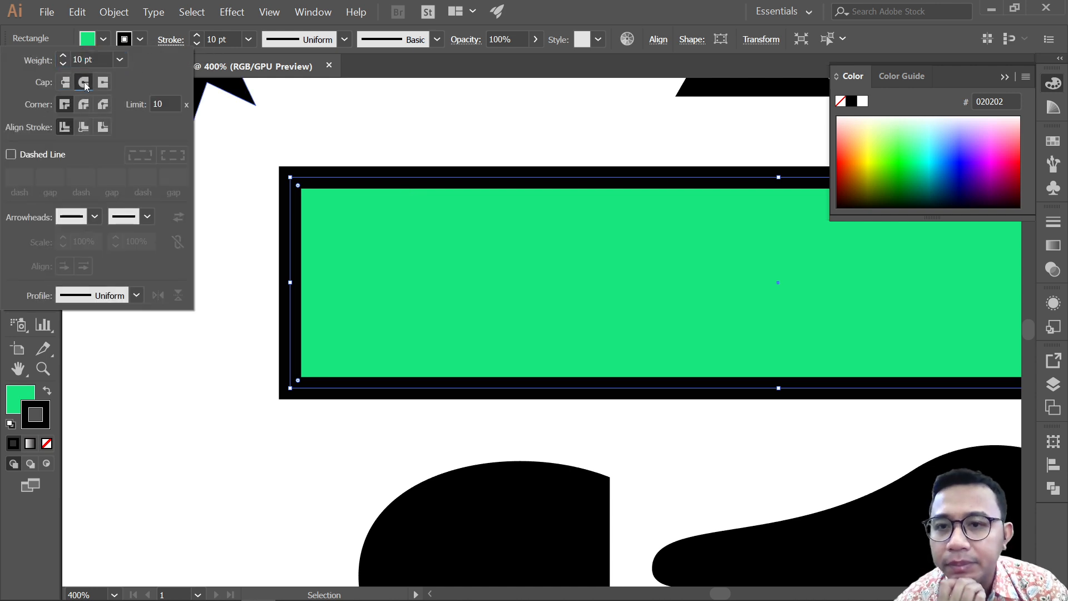
pyautogui.click(100, 85)
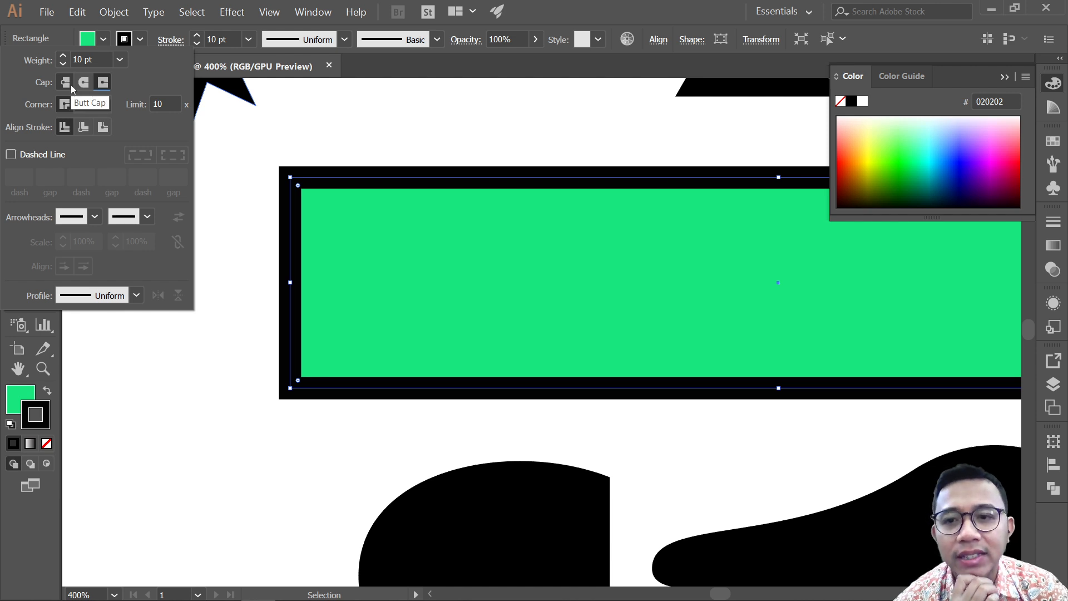
pyautogui.click(83, 105)
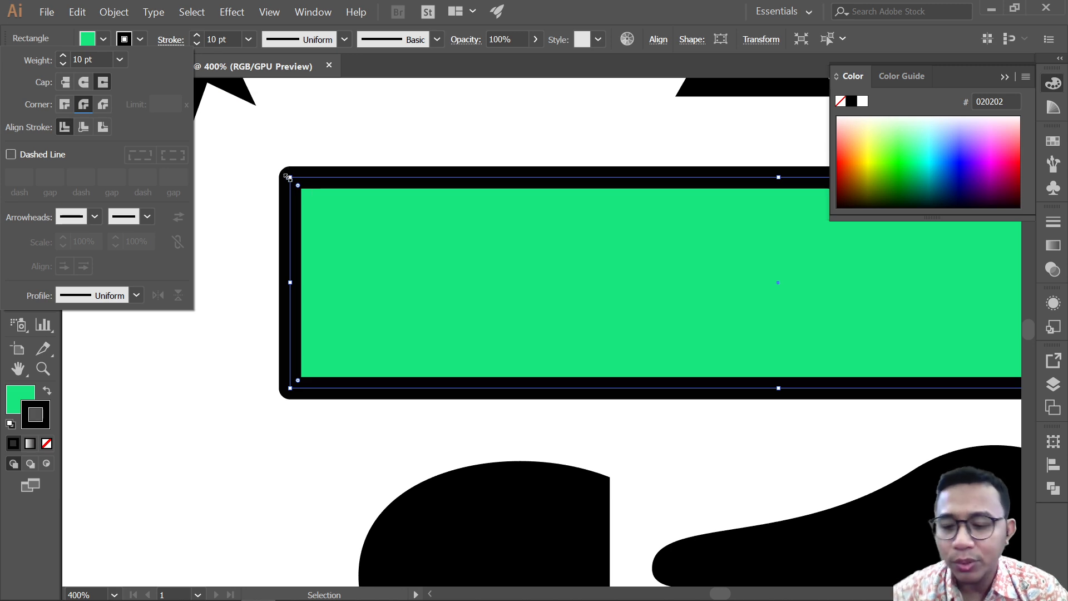
pyautogui.click(70, 107)
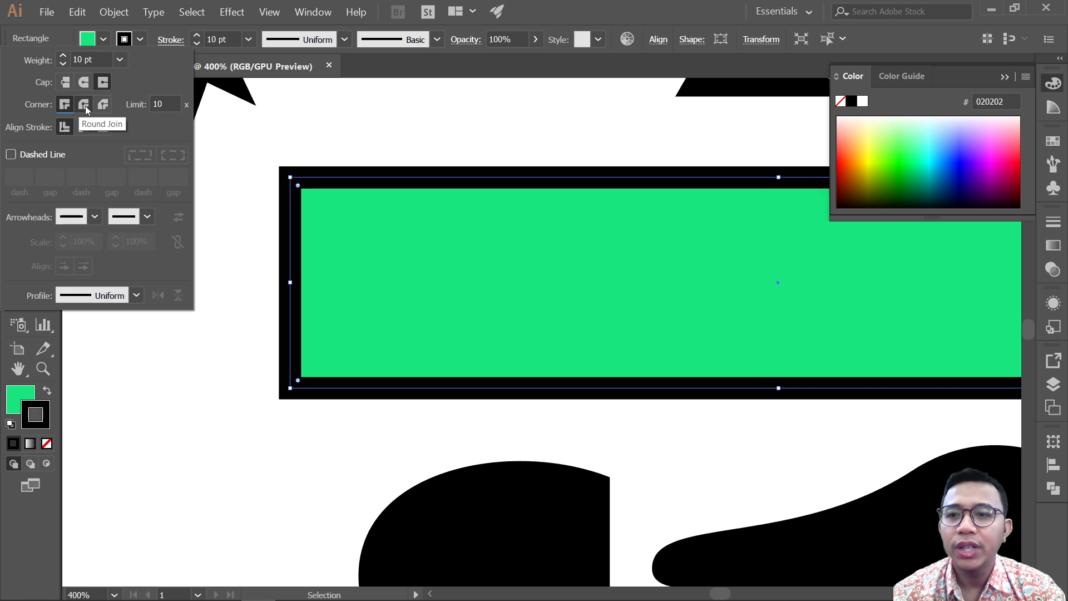
pyautogui.click(86, 106)
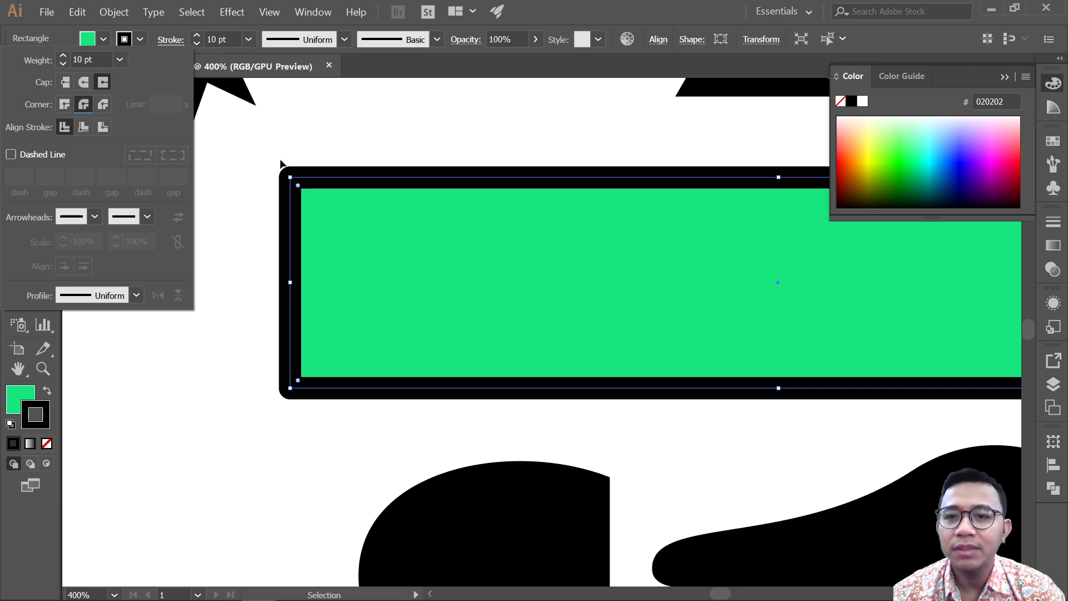
pyautogui.click(103, 105)
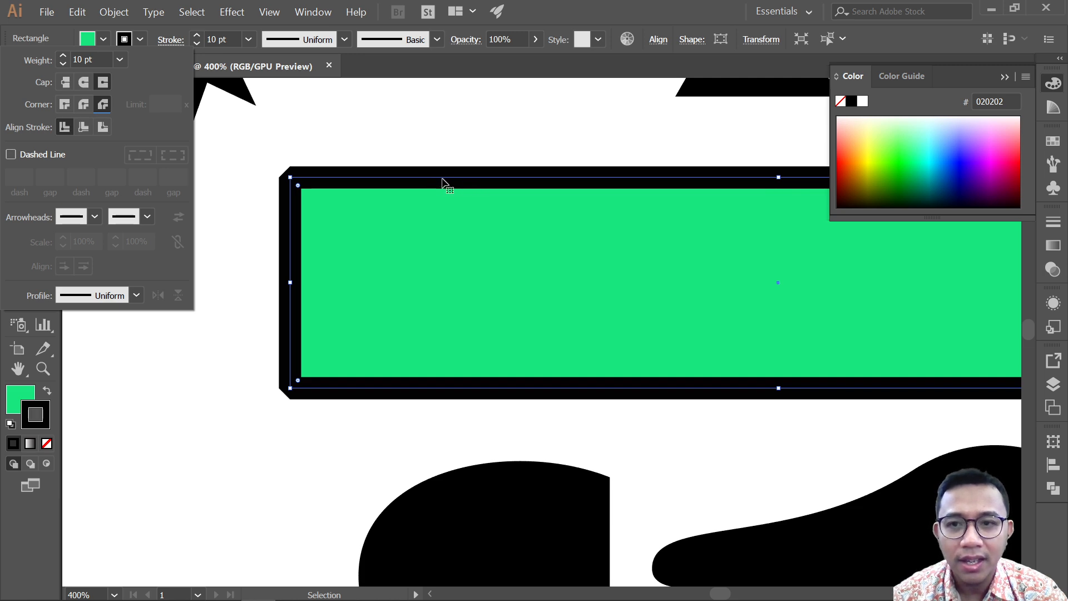
# Try aligning the rectangle's stroke to the inside, and reset it to centre alignment, butt cap and miter join.
pyautogui.click(85, 130)
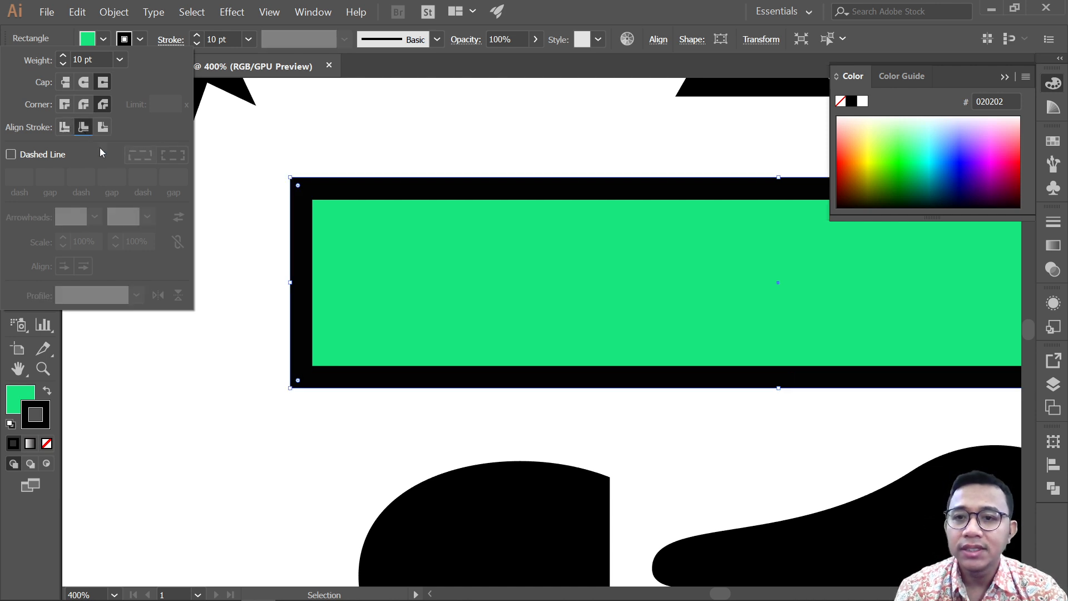
pyautogui.click(65, 128)
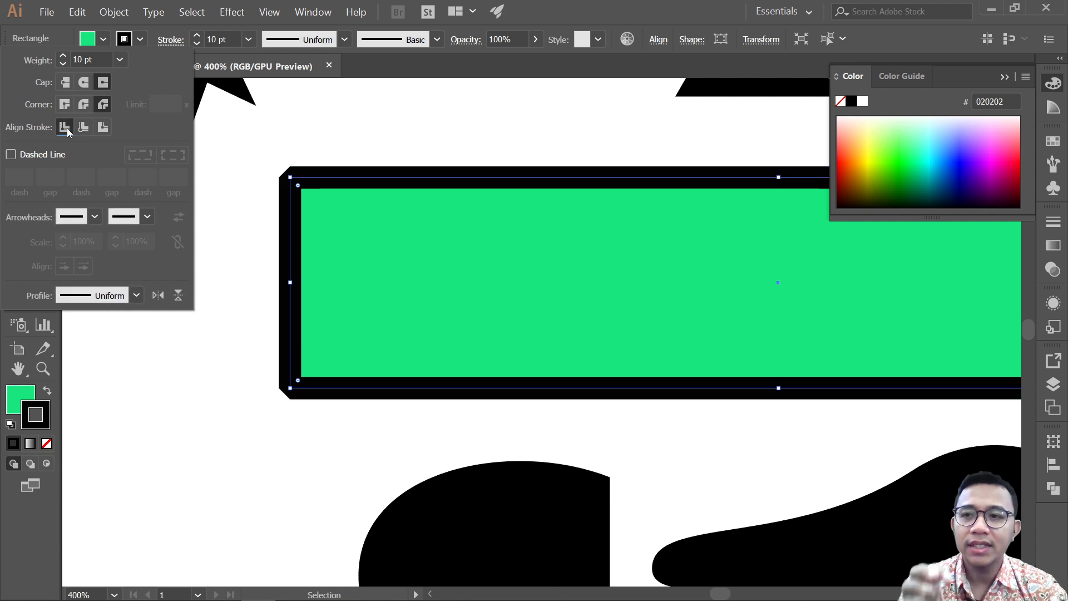
pyautogui.click(65, 84)
pyautogui.click(67, 104)
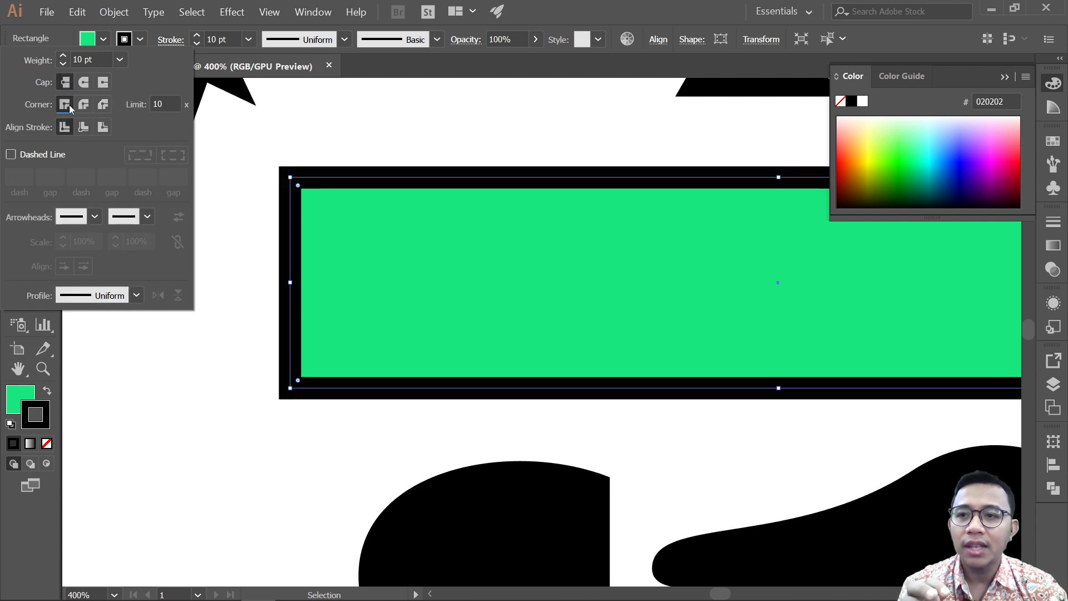
# Compare inside and outside alignment for the rectangle's stroke and return it to centre alignment.
pyautogui.click(84, 127)
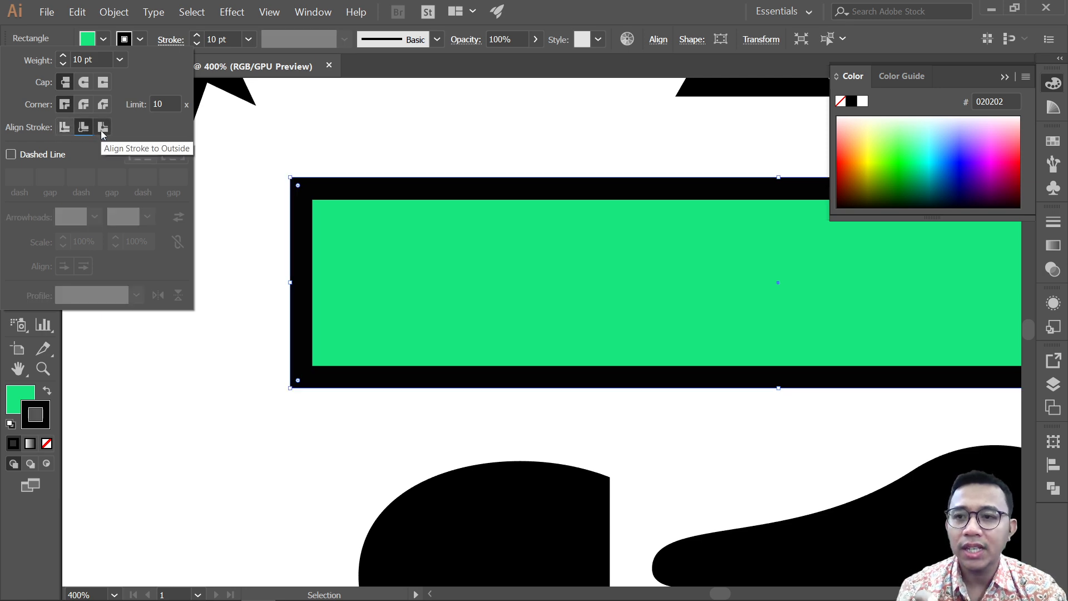
pyautogui.click(102, 131)
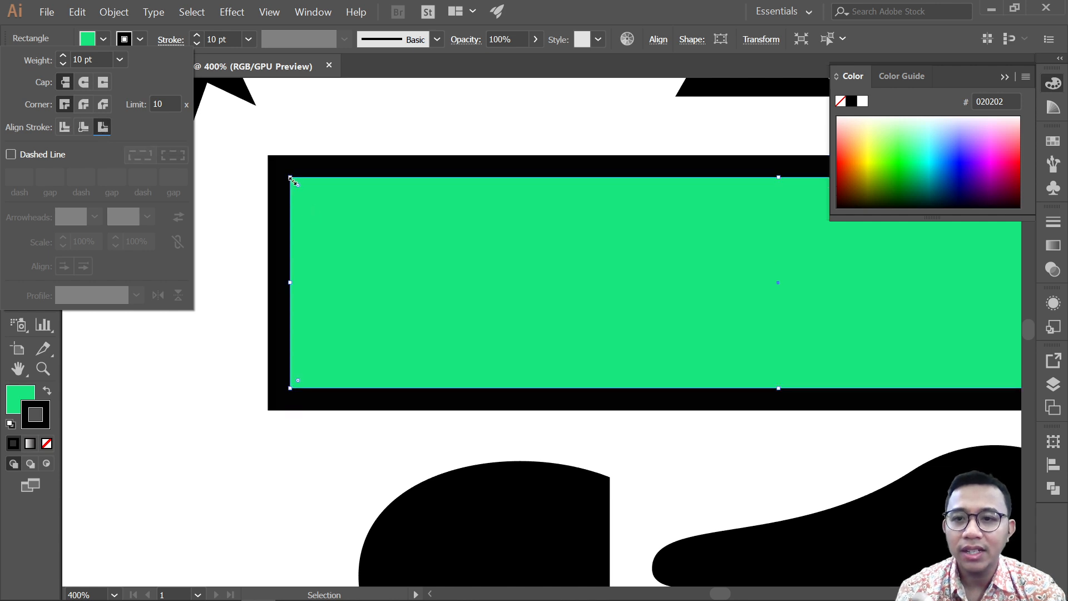
pyautogui.click(65, 127)
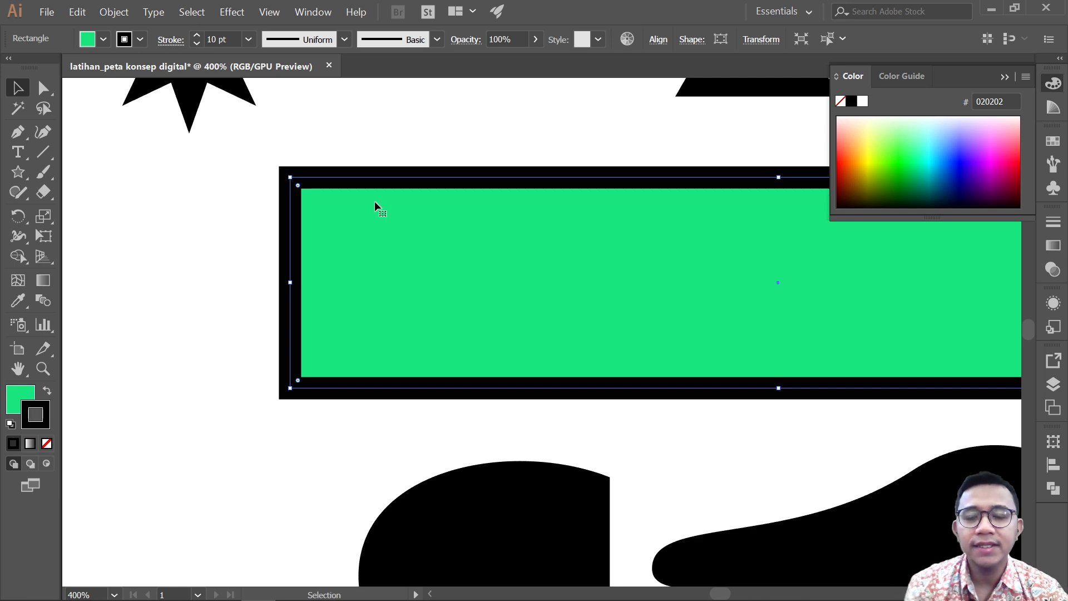
# Swap the rectangle's fill and stroke colours back and forth, ending with a black fill and a green stroke.
pyautogui.click(47, 393)
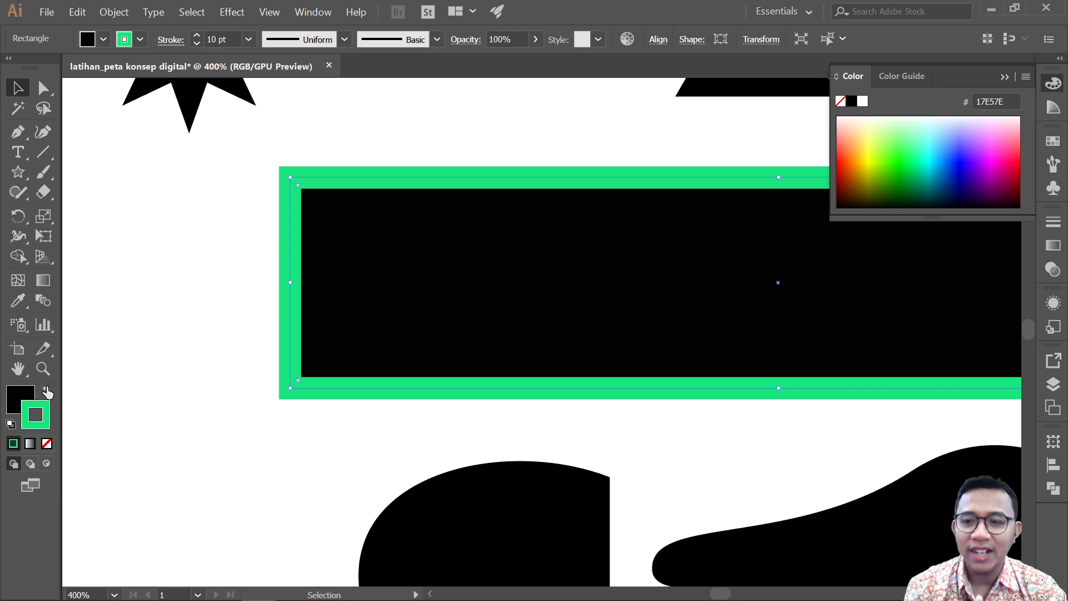
pyautogui.click(48, 394)
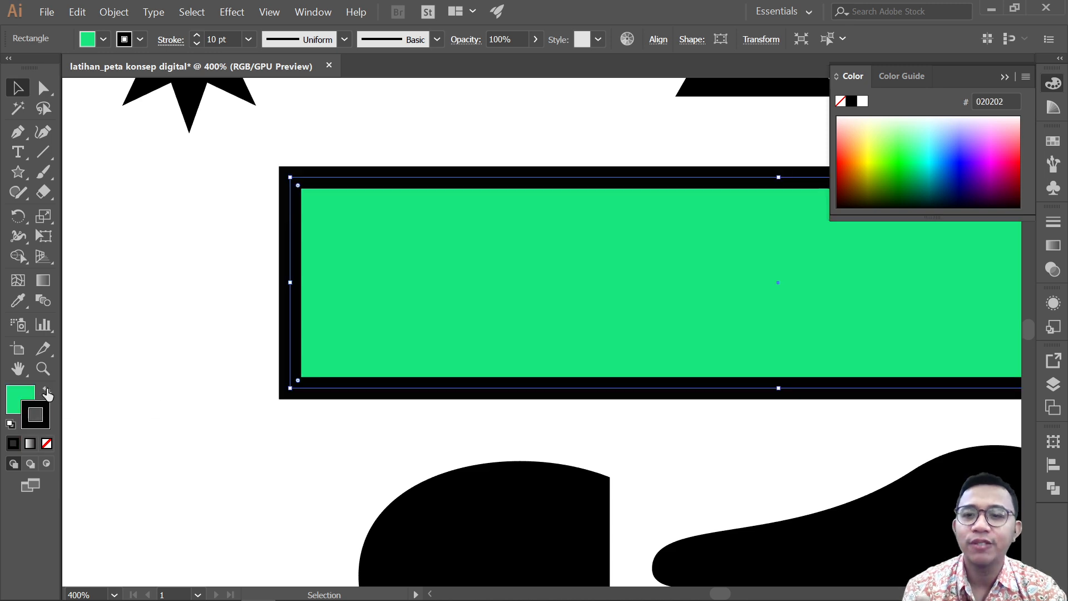
pyautogui.click(47, 393)
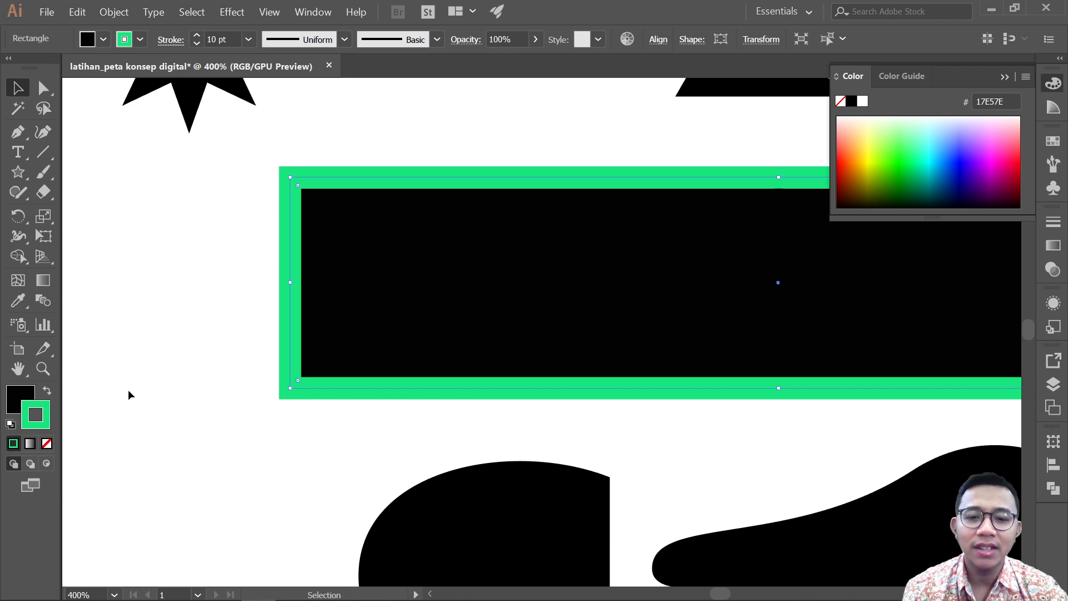
pyautogui.hotkey('shift', 'x')
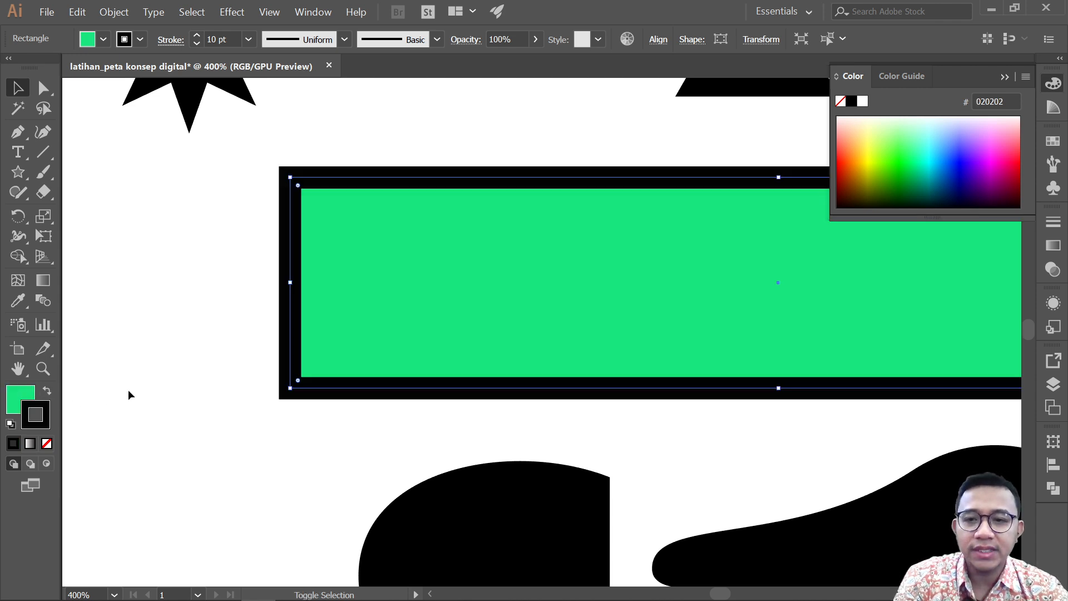
pyautogui.hotkey('shift', 'x')
pyautogui.hotkey('shift', 'x')
pyautogui.hotkey('shift', 'x')
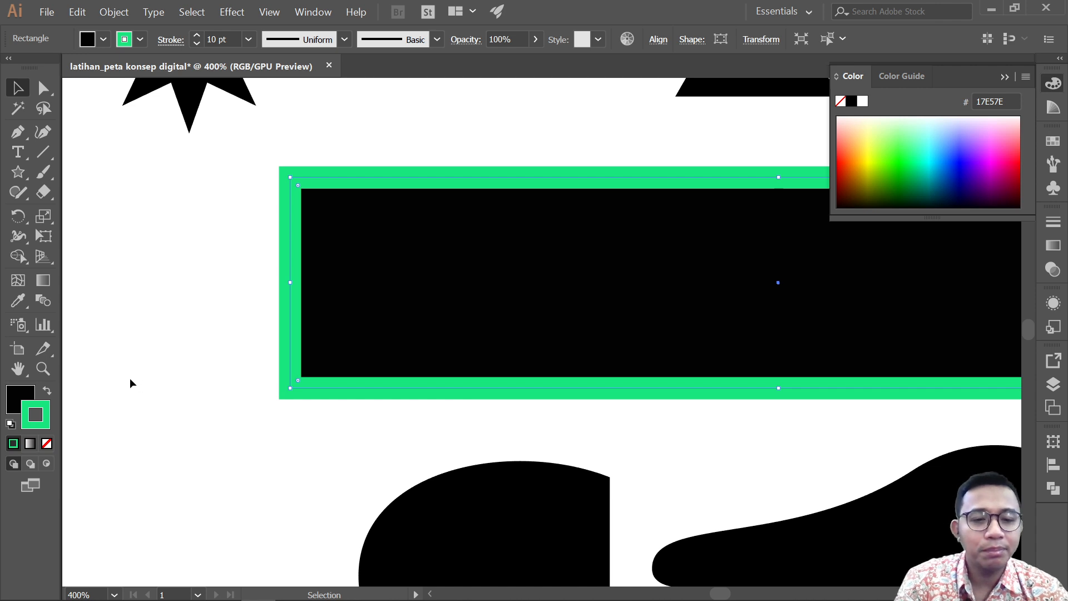
pyautogui.scroll(-2, 134, 375)
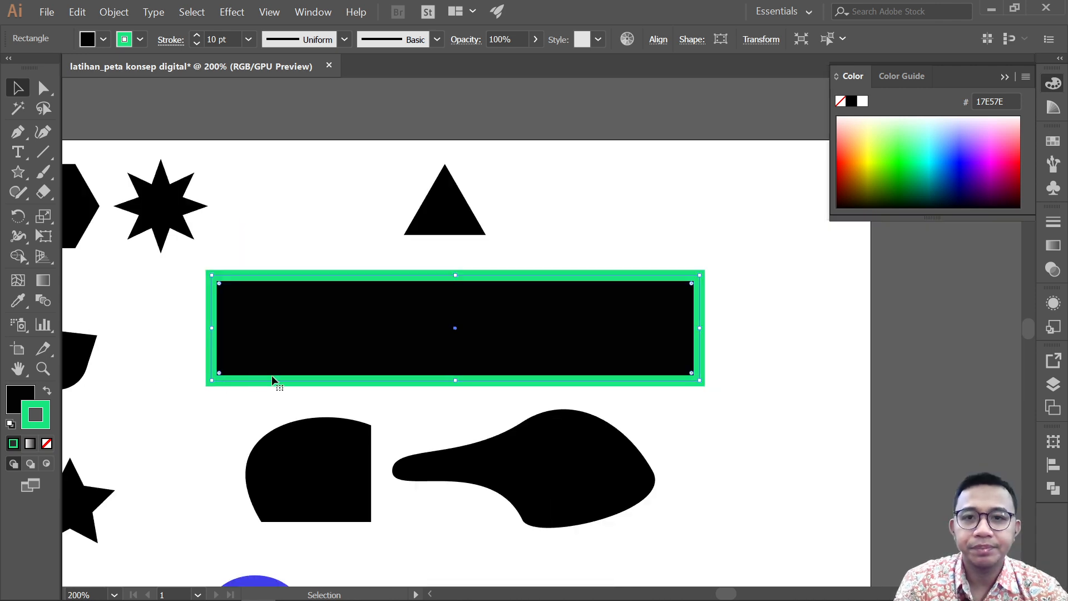
pyautogui.press('ctrl')
pyautogui.hscroll(-5, 272, 378)
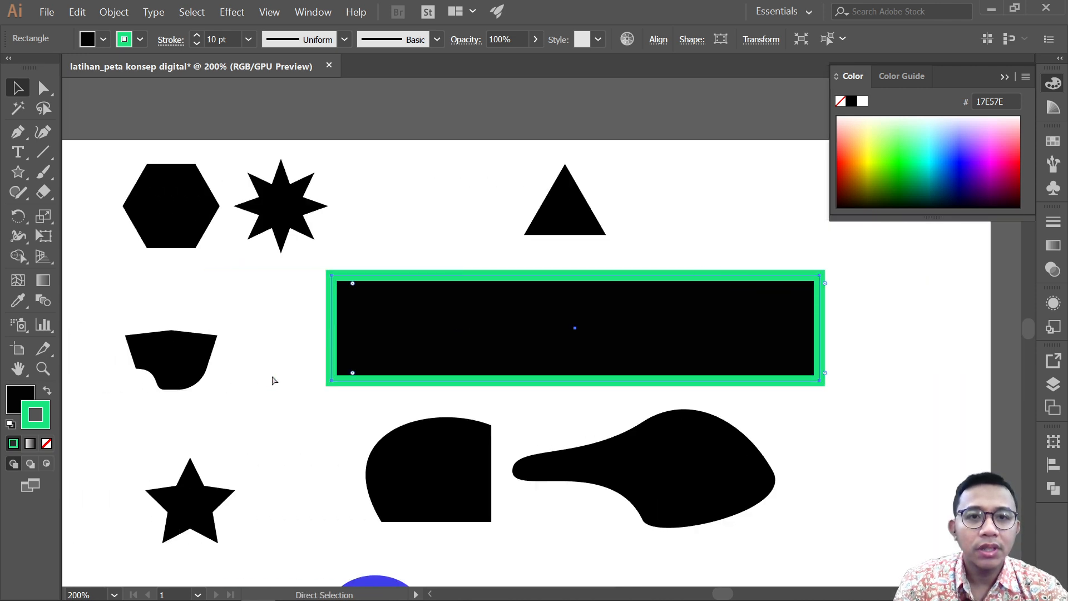
pyautogui.scroll(-2, 273, 379)
pyautogui.scroll(-1, 272, 375)
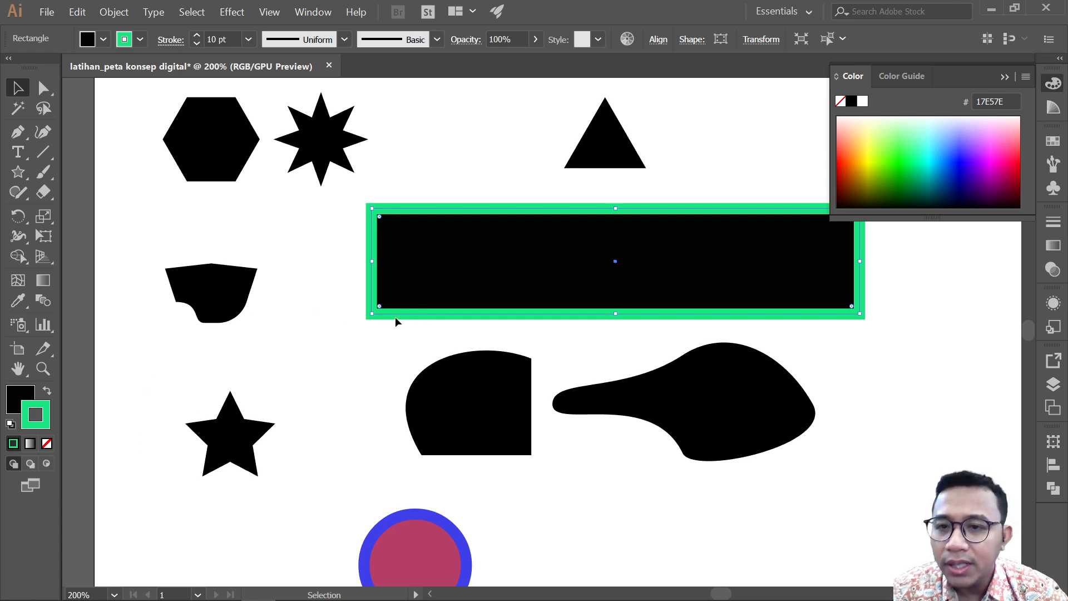
pyautogui.click(418, 324)
pyautogui.click(426, 295)
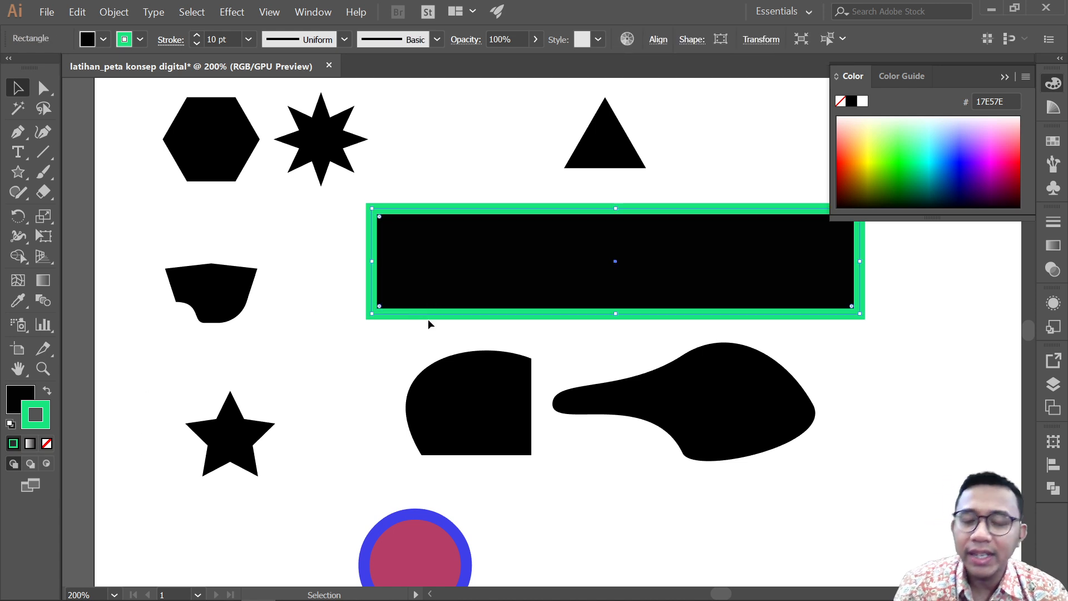
pyautogui.scroll(1, 429, 319)
pyautogui.hscroll(2, 442, 317)
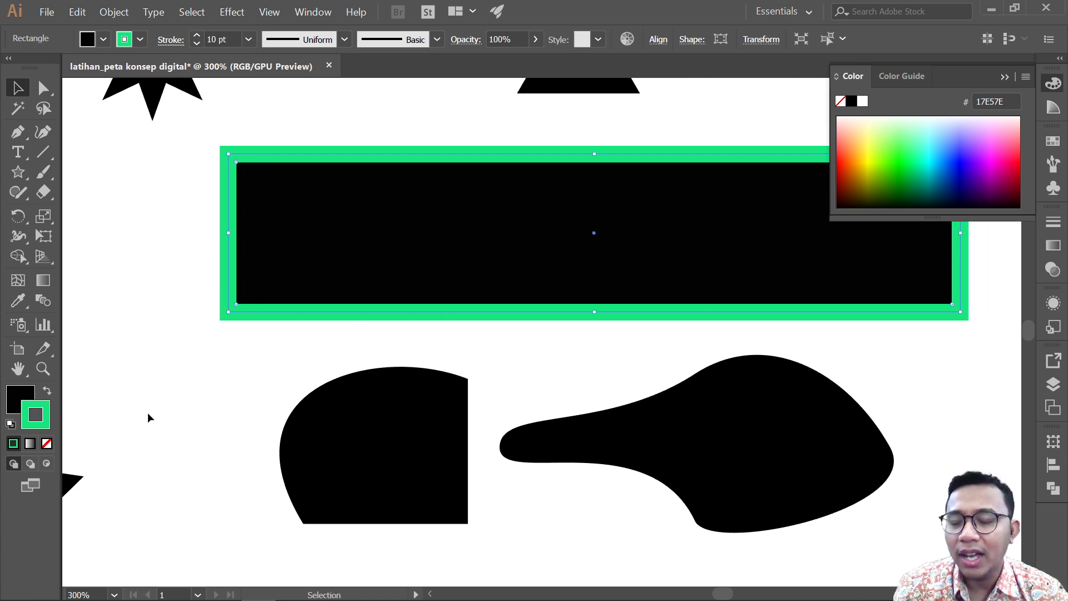
# Set the wide rectangle's fill to None, keeping its green stroke.
pyautogui.click(103, 39)
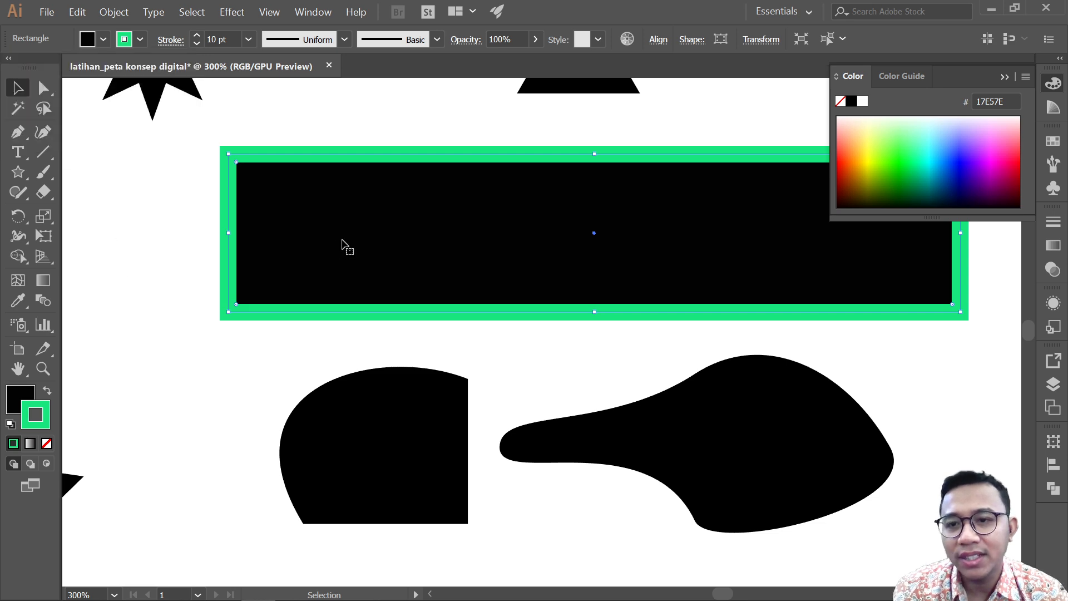
pyautogui.click(103, 40)
pyautogui.click(11, 68)
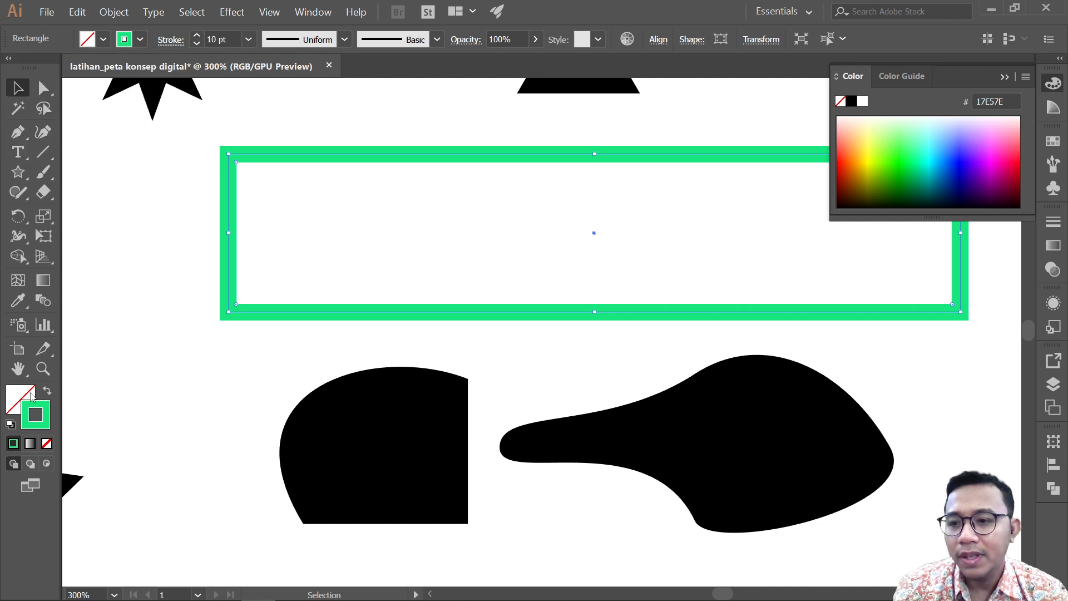
# Give the wide rectangle a solid green 17E57E fill, remove its stroke and deselect it.
pyautogui.click(23, 397)
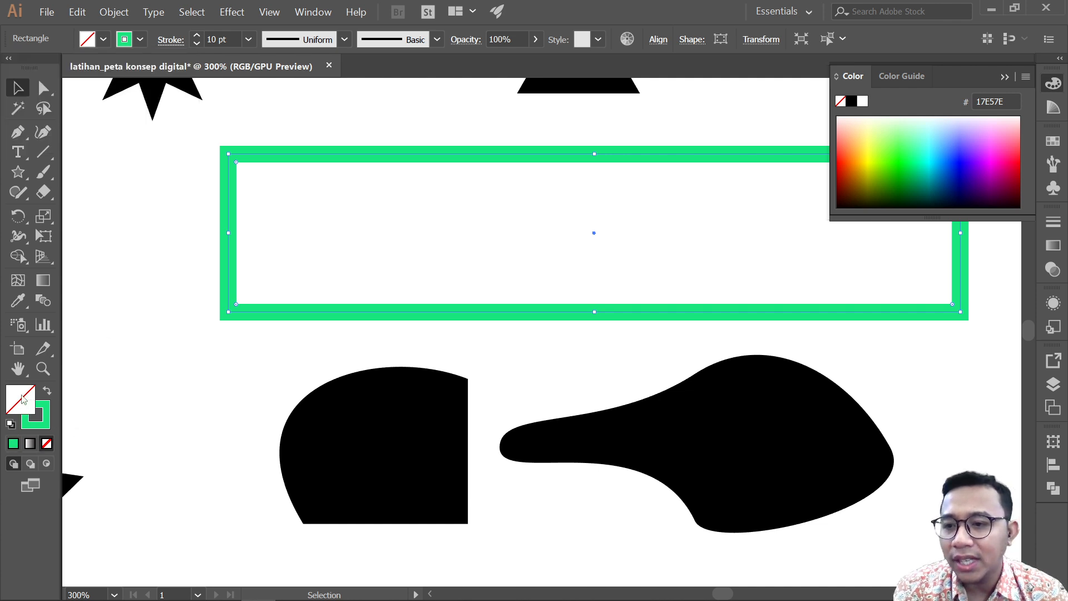
pyautogui.click(13, 443)
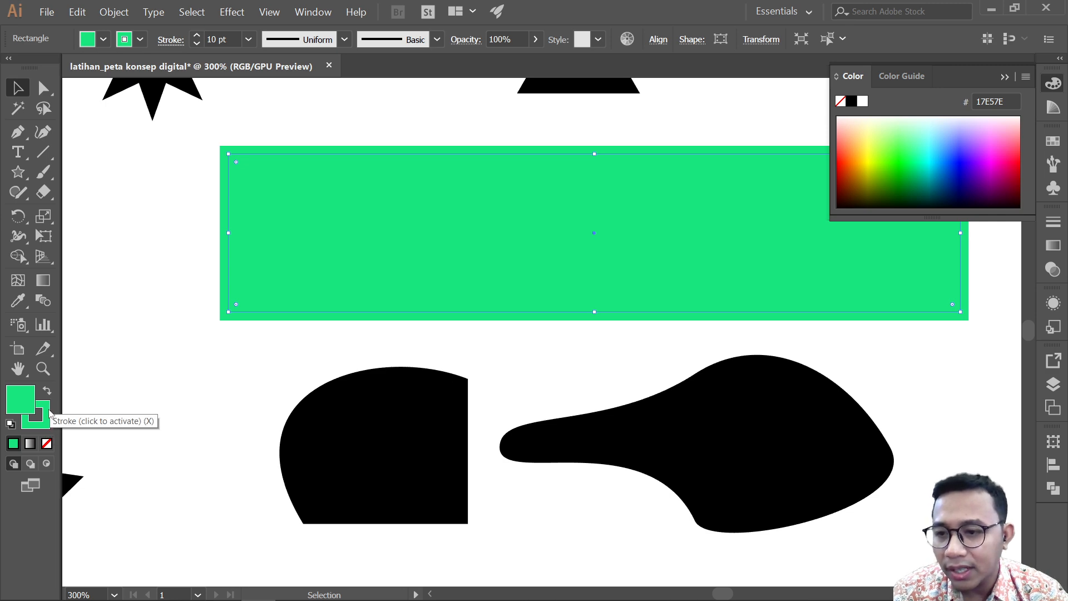
pyautogui.click(41, 410)
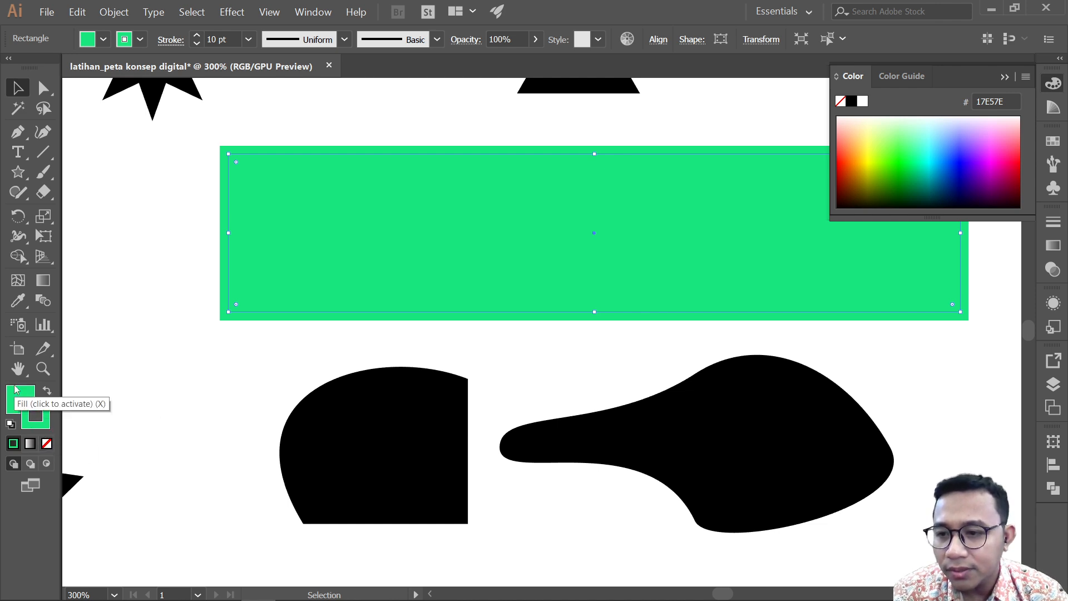
pyautogui.click(47, 444)
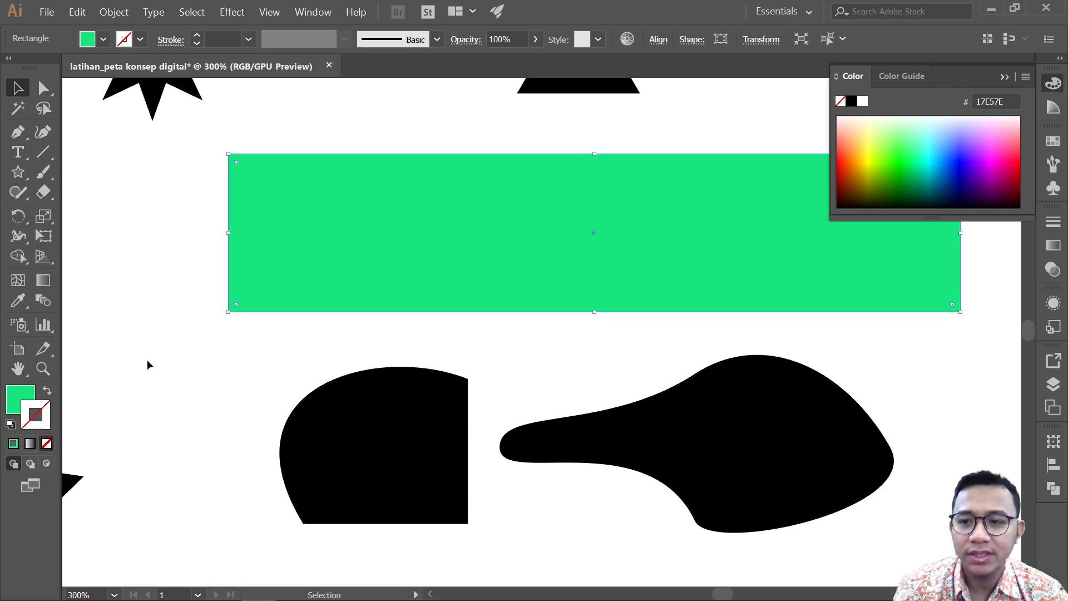
pyautogui.click(187, 176)
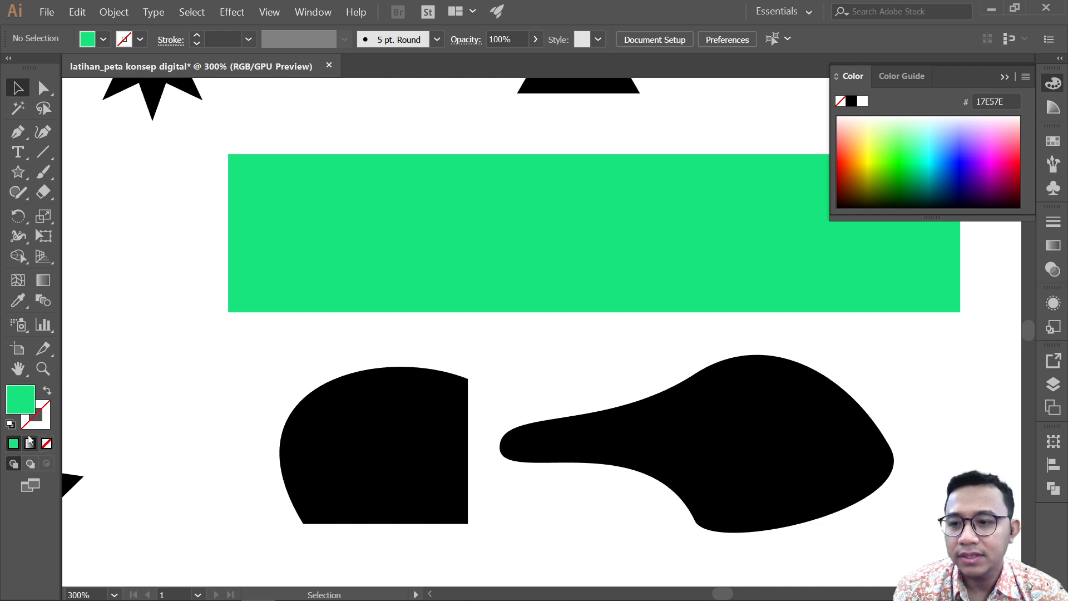
# Swap the wide rectangle's fill and stroke so it has only a green outline, and reselect it.
pyautogui.click(47, 391)
pyautogui.click(234, 307)
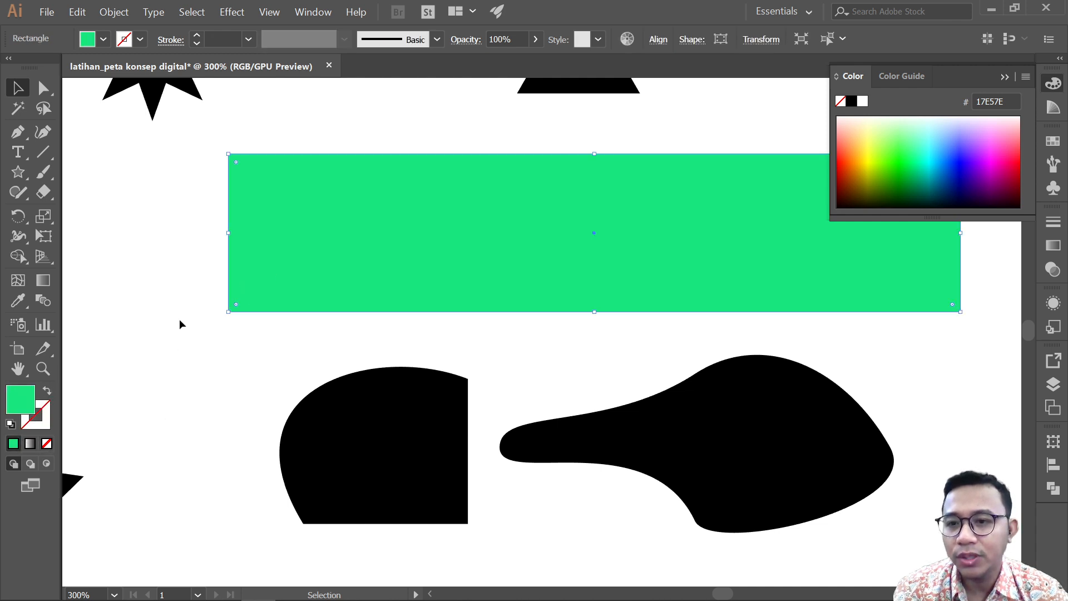
pyautogui.click(47, 391)
pyautogui.click(336, 189)
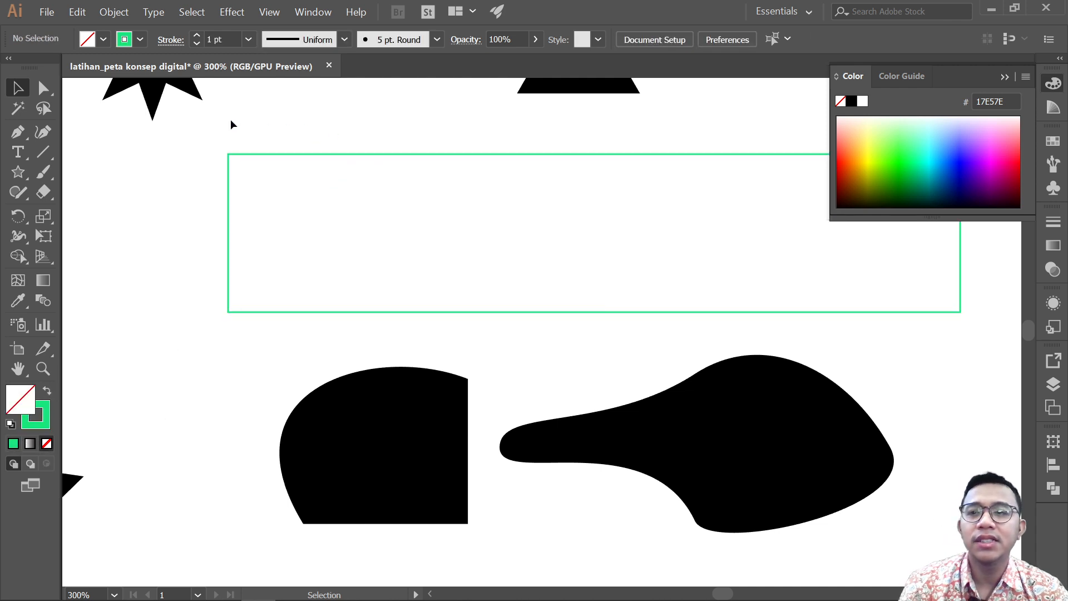
pyautogui.moveTo(230, 119); pyautogui.dragTo(957, 322)
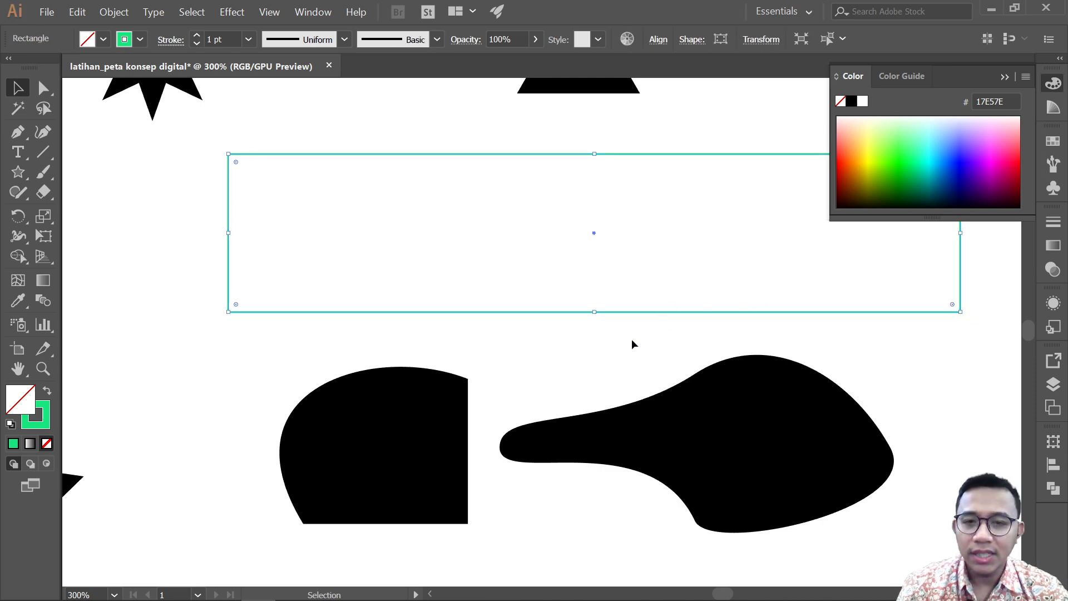
pyautogui.scroll(-3, 632, 339)
pyautogui.scroll(1, 632, 341)
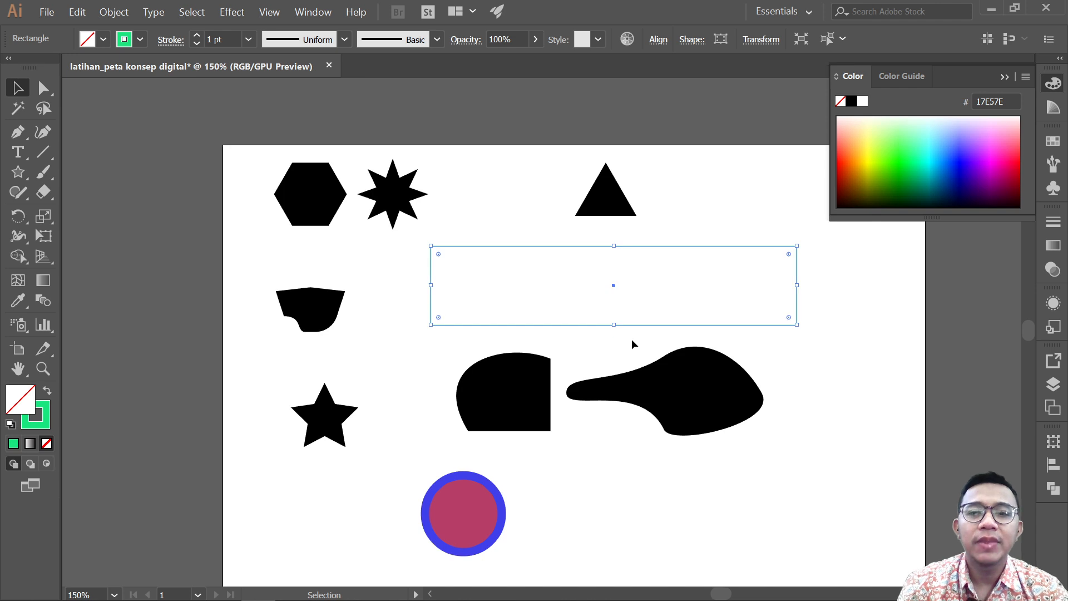
pyautogui.scroll(-1, 633, 341)
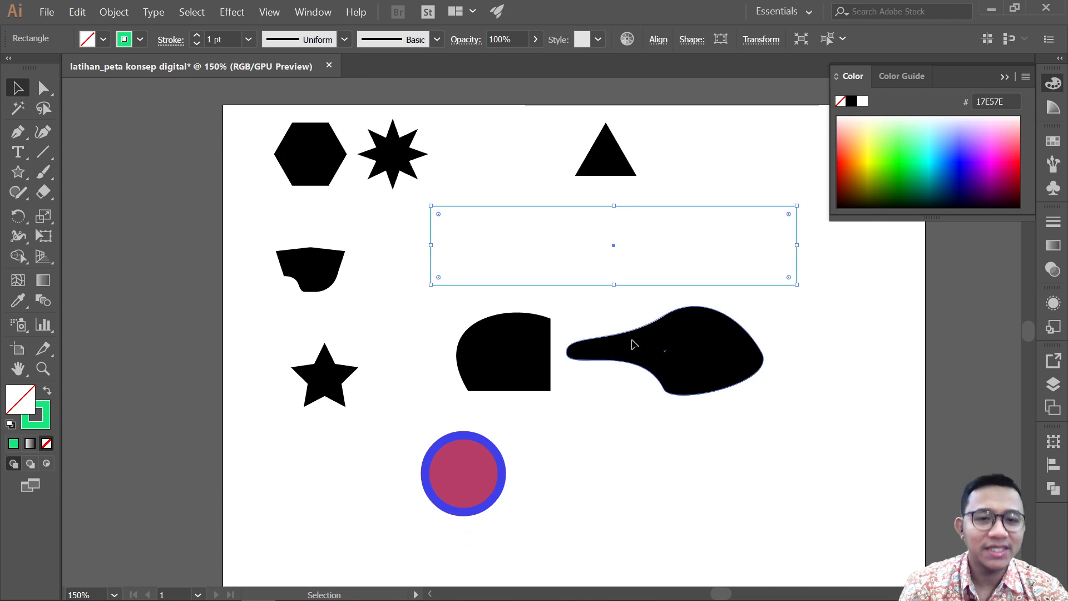